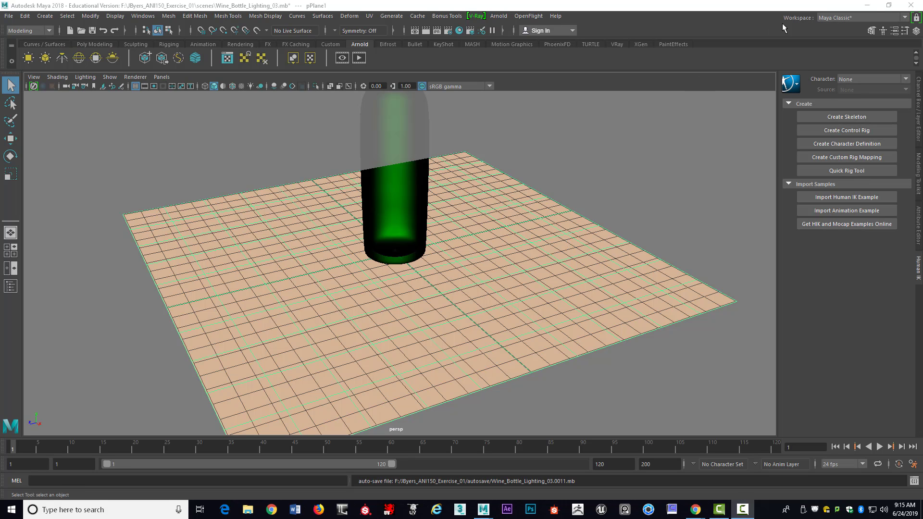
# Step: Switch to the Substance Share website in Chrome and open the Metal Scratches material from the Metal category
pyautogui.click(868, 5)
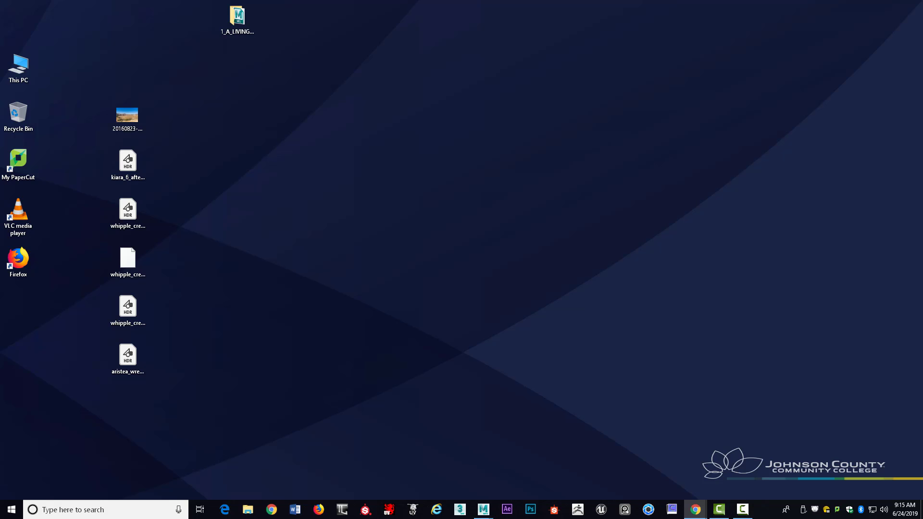
pyautogui.moveTo(922, 19); pyautogui.dragTo(308, 0)
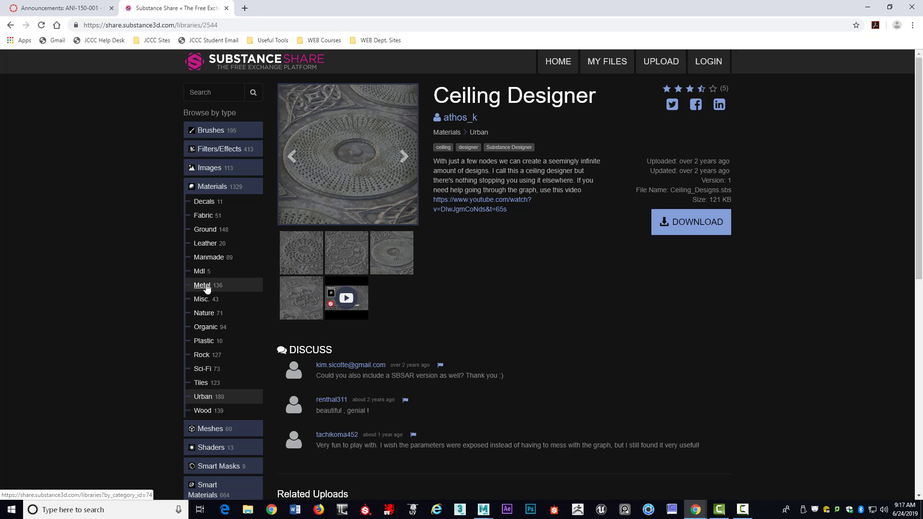
pyautogui.click(201, 286)
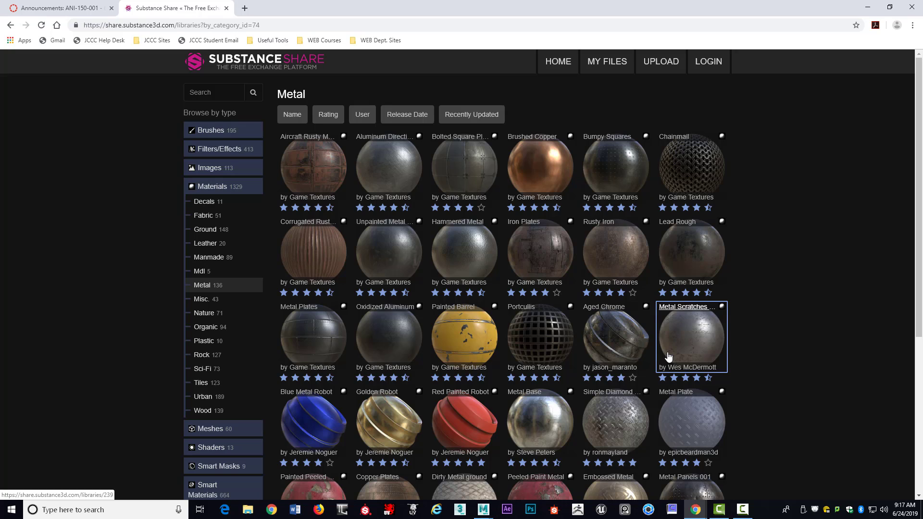
pyautogui.click(699, 338)
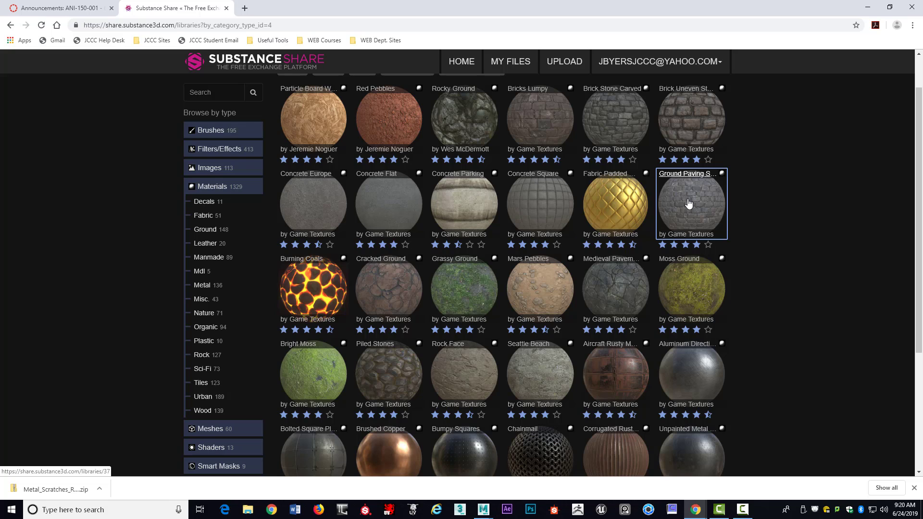
# Step: Download the Ground Paving Stone material and show the downloaded zip files in their folder
pyautogui.click(688, 204)
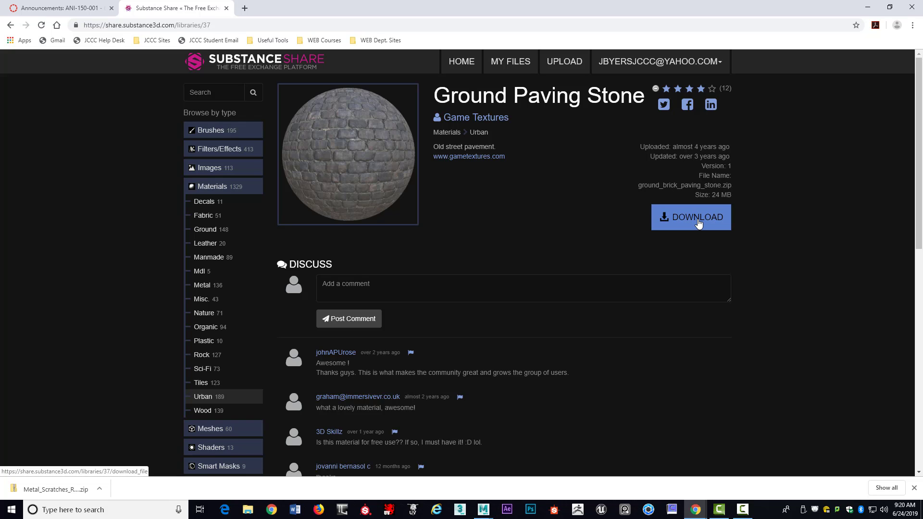
pyautogui.click(698, 222)
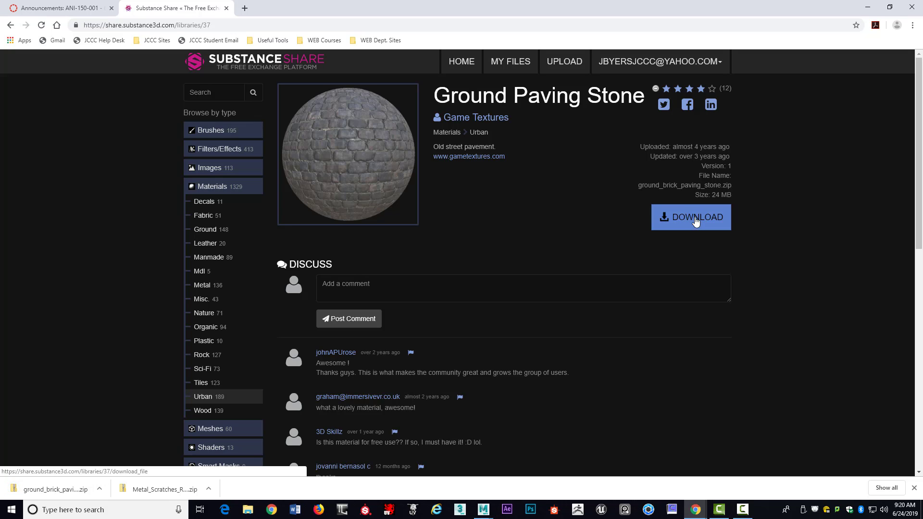
pyautogui.click(209, 491)
pyautogui.click(241, 454)
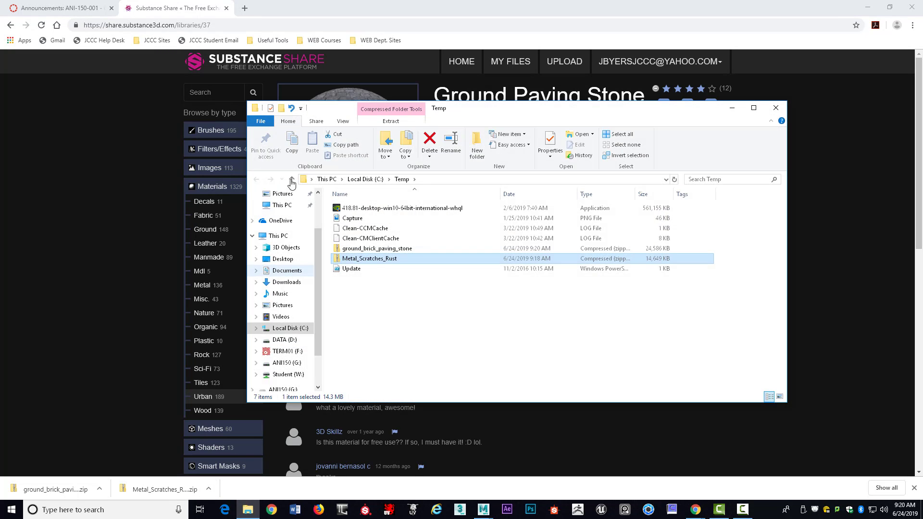
# Step: Copy the ground_brick_paving_stone and Metal_Scratches_Rust zip files from the Temp folder to the desktop
pyautogui.click(373, 249)
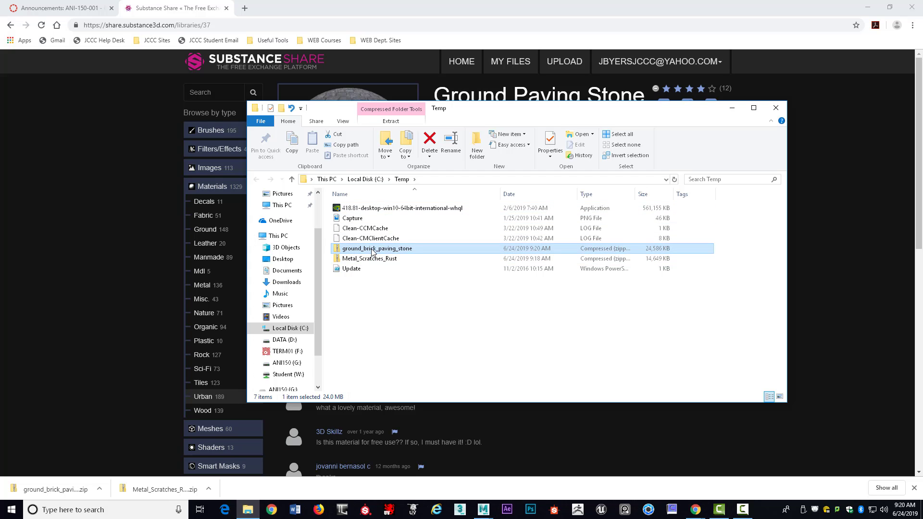
pyautogui.keyDown('shift'); pyautogui.click(377, 259); pyautogui.keyUp('shift')
pyautogui.rightClick(378, 260)
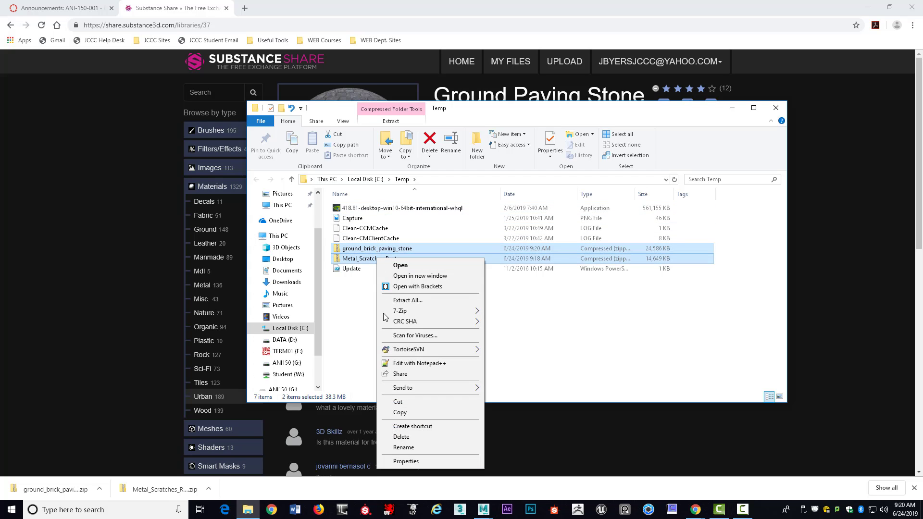
pyautogui.click(411, 413)
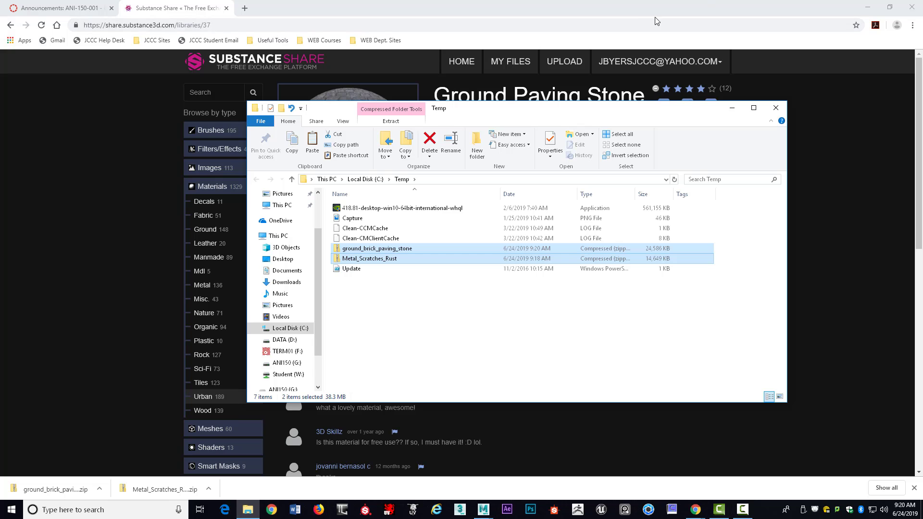
pyautogui.click(776, 107)
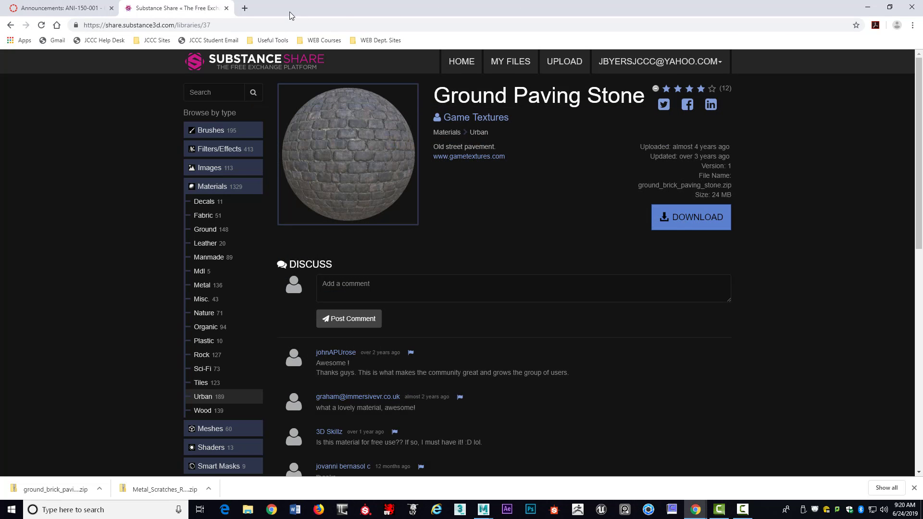
pyautogui.moveTo(342, 10); pyautogui.dragTo(922, 52)
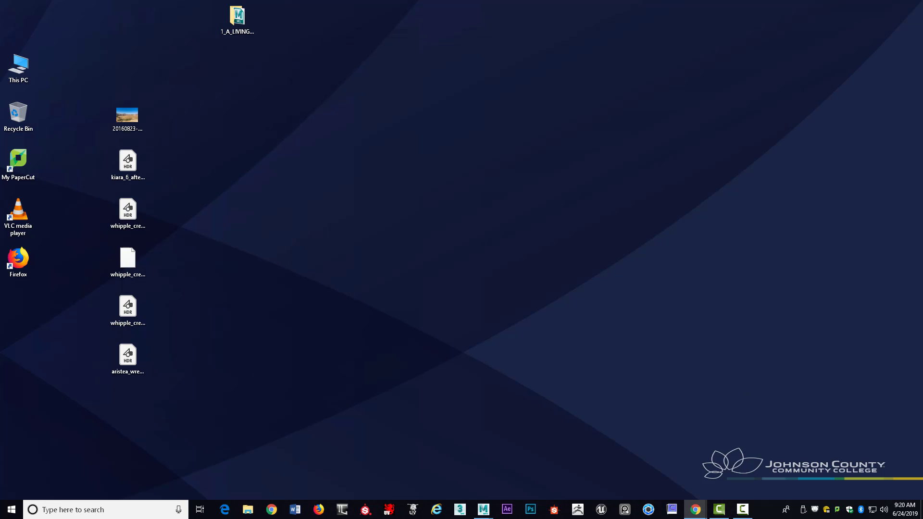
pyautogui.rightClick(427, 217)
pyautogui.click(468, 257)
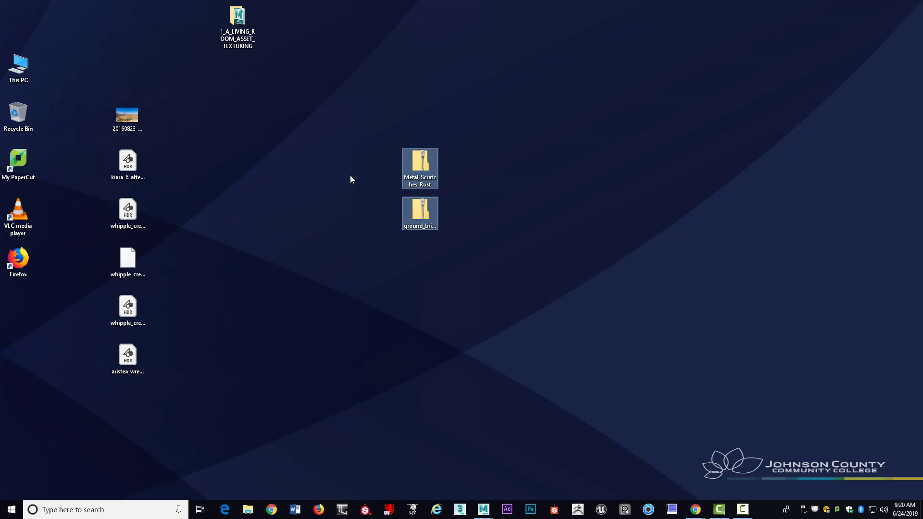
# Step: Open the Metal_Scratches_Rust zip on the desktop with Windows Explorer
pyautogui.rightClick(422, 163)
pyautogui.click(429, 151)
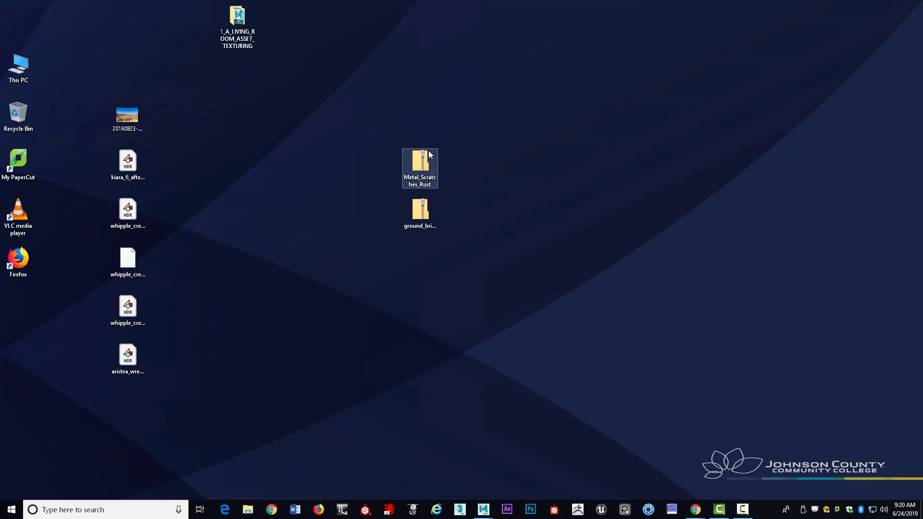
pyautogui.rightClick(429, 152)
pyautogui.moveTo(471, 266)
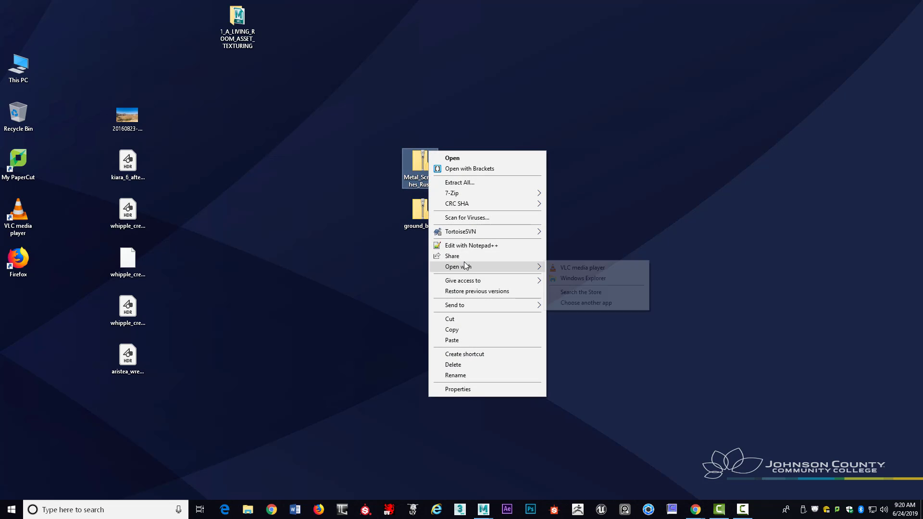
pyautogui.click(588, 279)
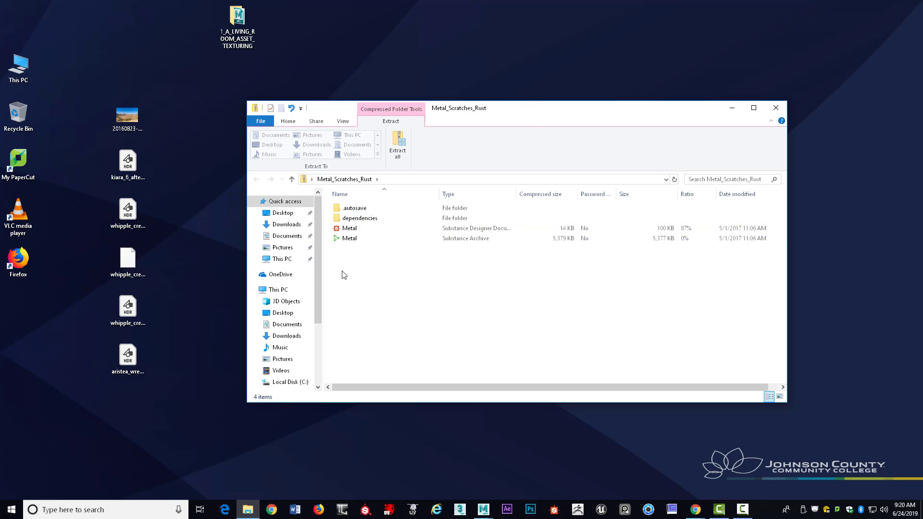
pyautogui.moveTo(341, 271); pyautogui.dragTo(356, 244)
pyautogui.click(394, 284)
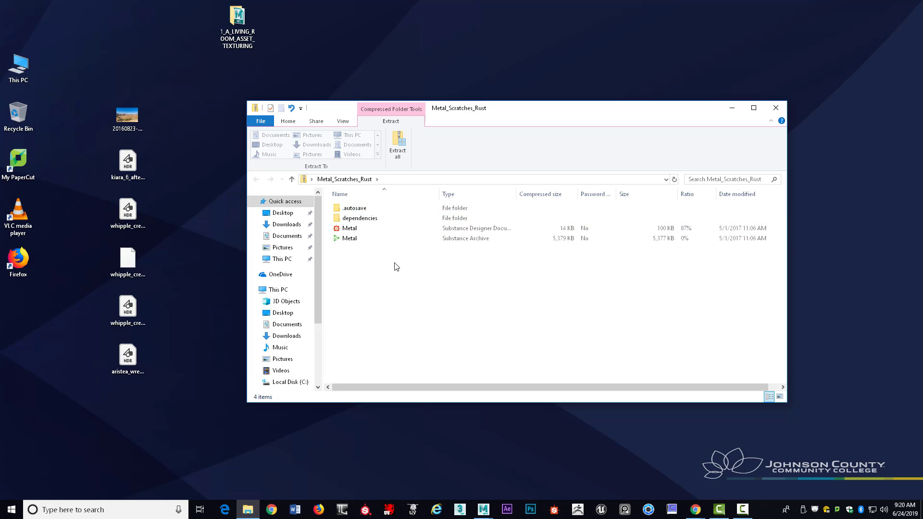
# Step: Copy the Metal Substance Archive file out of the zip onto an empty spot of the desktop and close the archive
pyautogui.rightClick(353, 239)
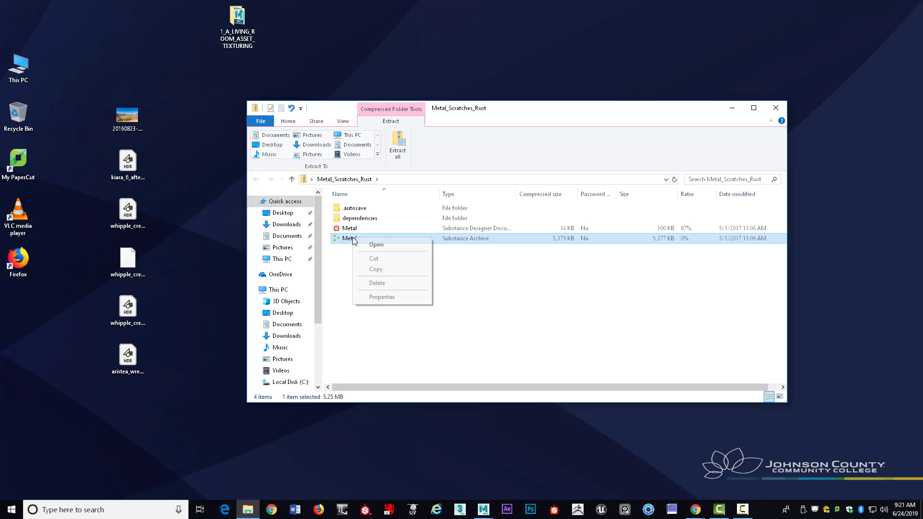
pyautogui.click(376, 270)
pyautogui.rightClick(494, 20)
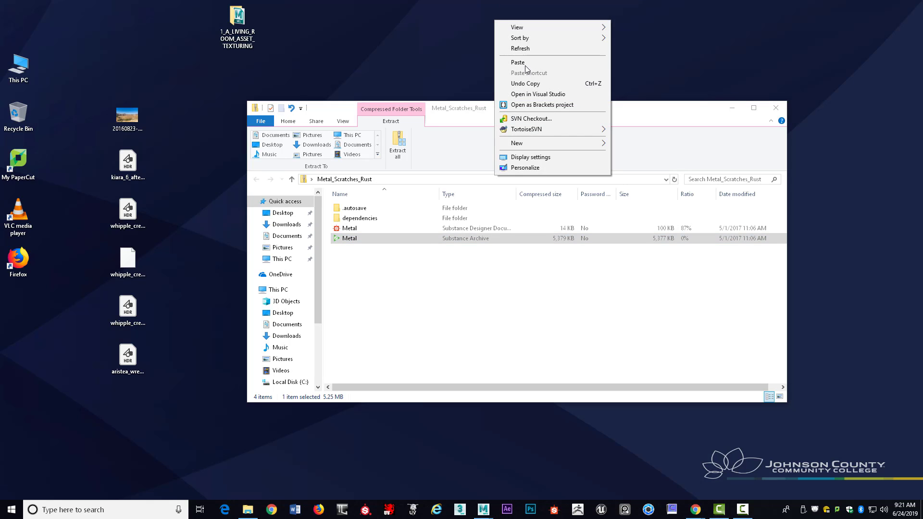
pyautogui.click(518, 62)
pyautogui.moveTo(19, 17); pyautogui.dragTo(440, 15)
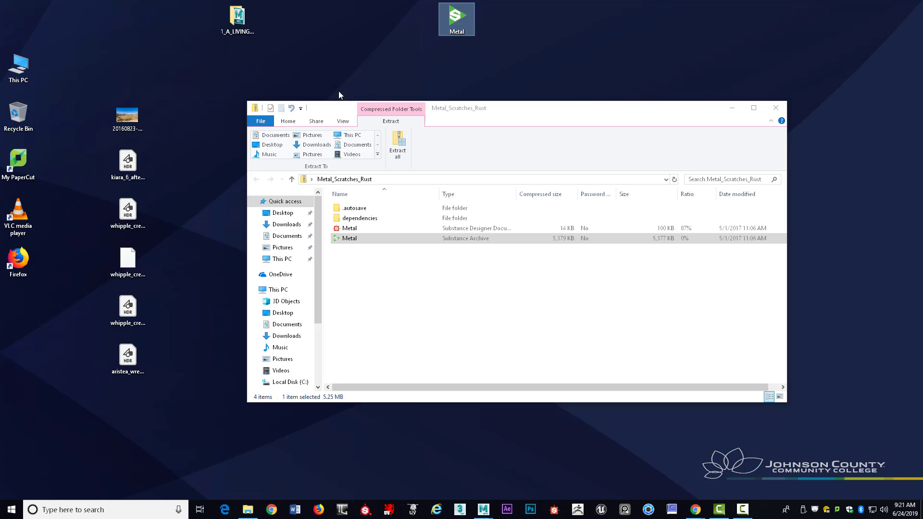
pyautogui.click(775, 107)
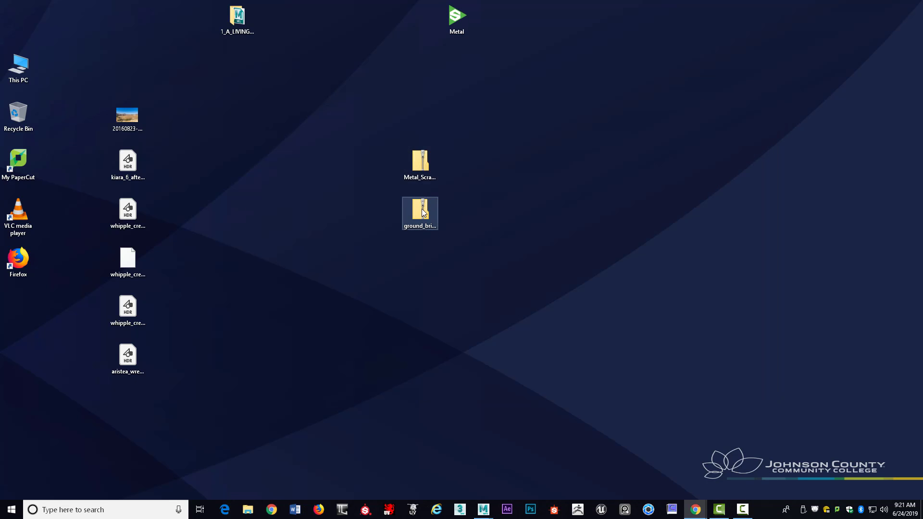
# Step: Copy the ground_brick_paving_stone Substance Archive out of its zip to the desktop, place it beside the Metal file, and close the archive
pyautogui.doubleClick(422, 212)
pyautogui.click(378, 230)
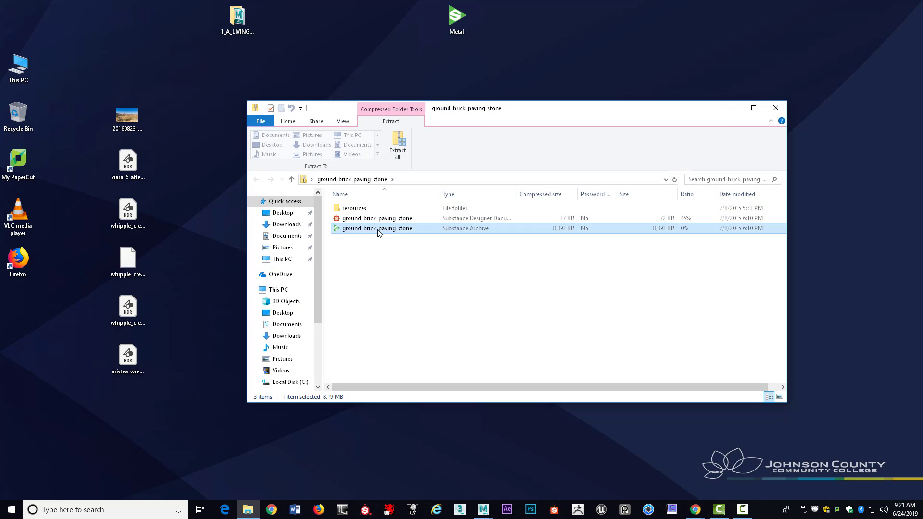
pyautogui.rightClick(378, 232)
pyautogui.click(393, 261)
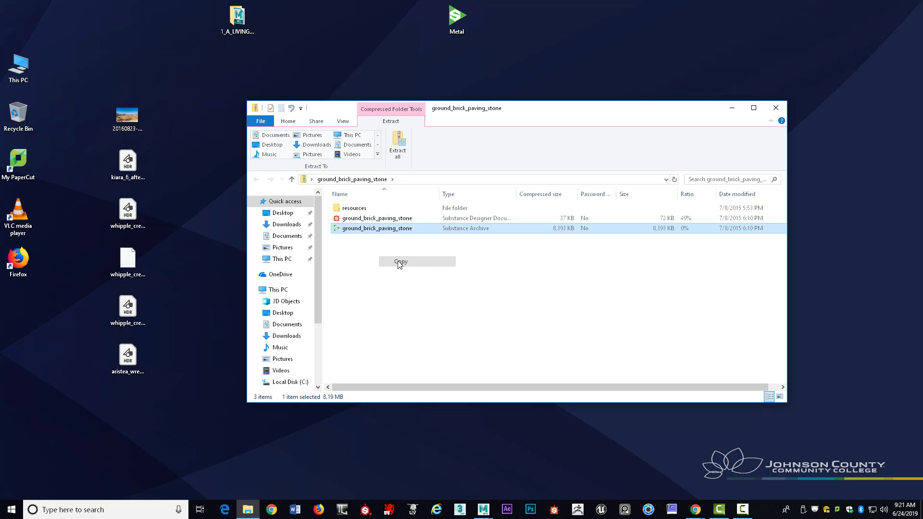
pyautogui.rightClick(550, 19)
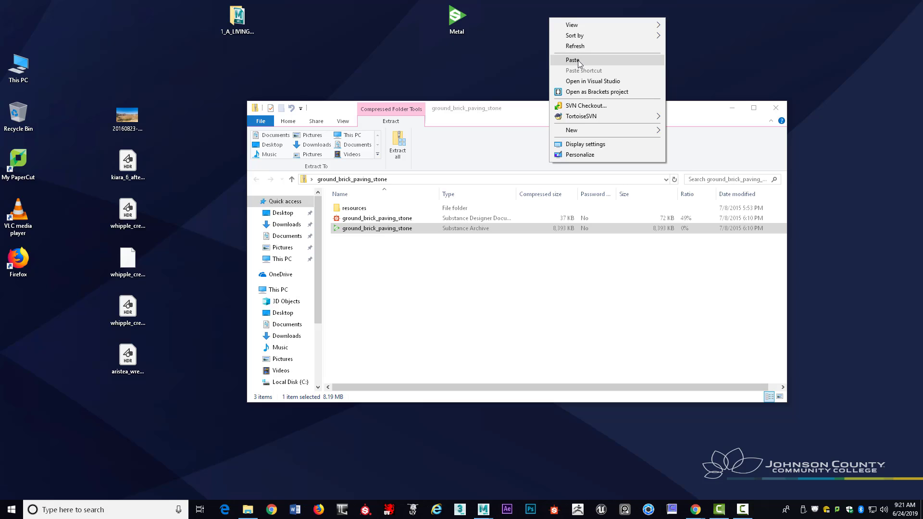
pyautogui.click(560, 59)
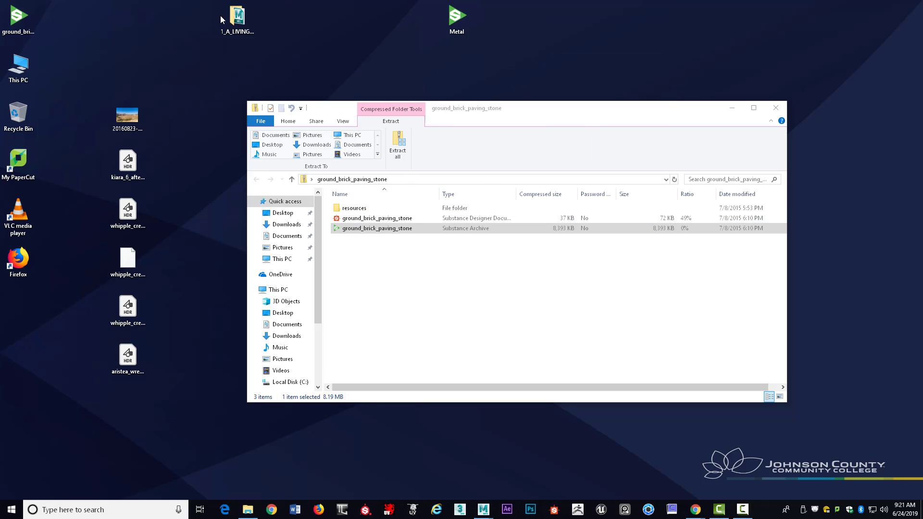
pyautogui.moveTo(19, 15); pyautogui.dragTo(537, 22)
pyautogui.click(601, 73)
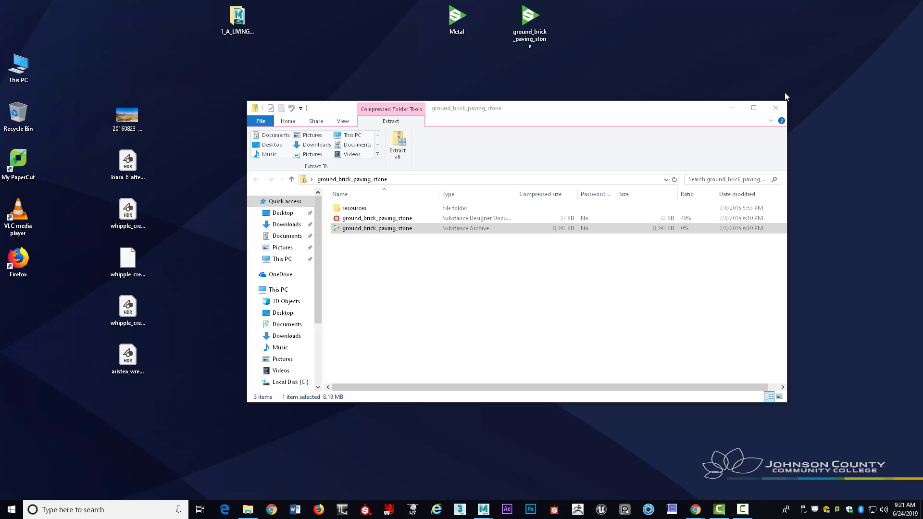
pyautogui.click(768, 112)
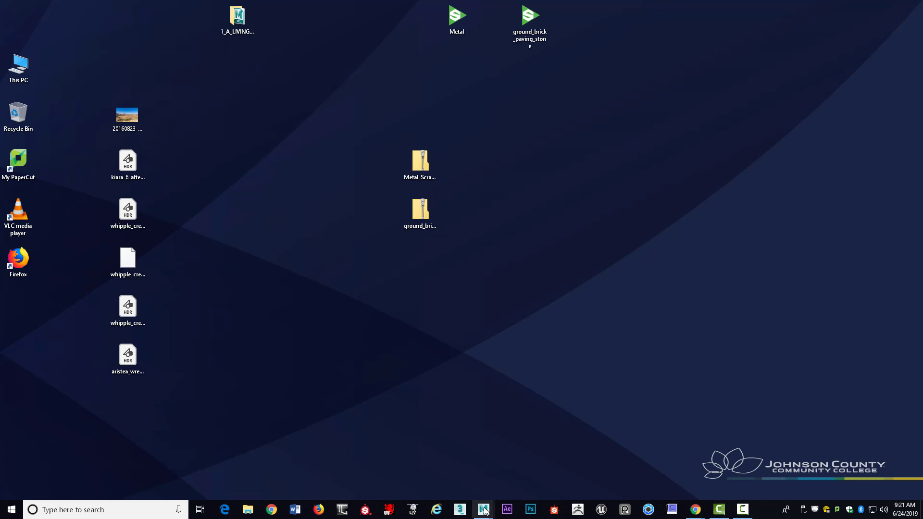
# Step: Switch to Maya and inspect the ground plane's UV layout in the UV Editor
pyautogui.moveTo(491, 514)
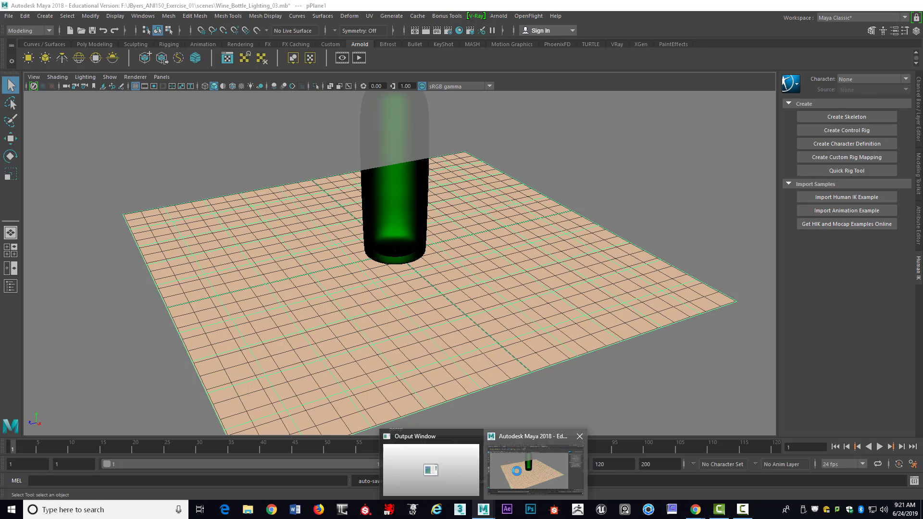
pyautogui.click(522, 468)
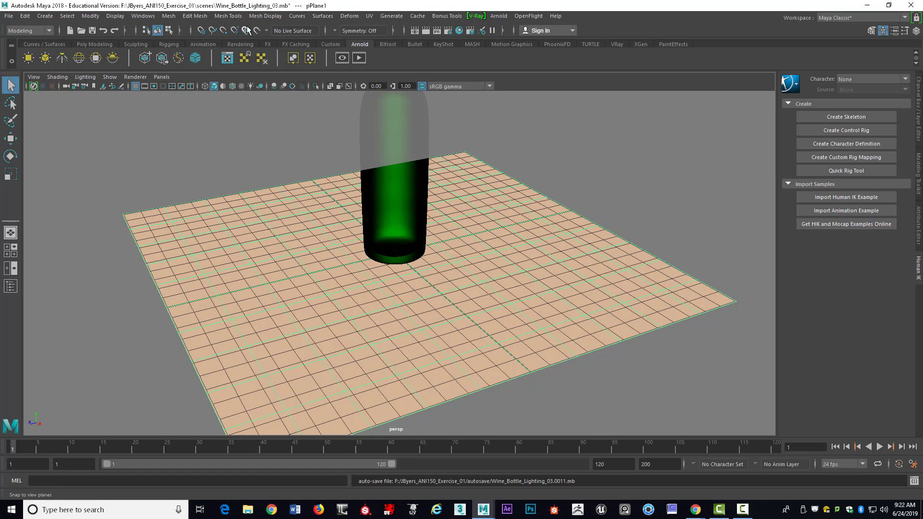
pyautogui.click(369, 19)
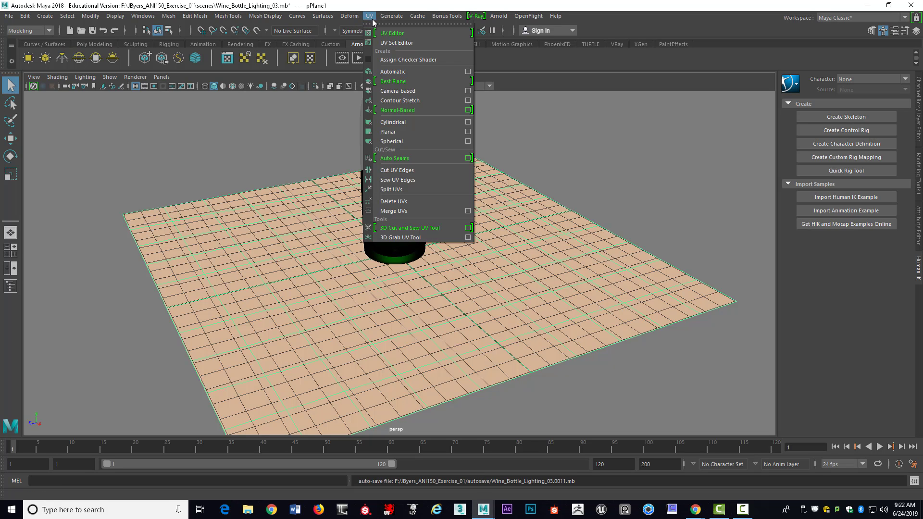
pyautogui.click(384, 32)
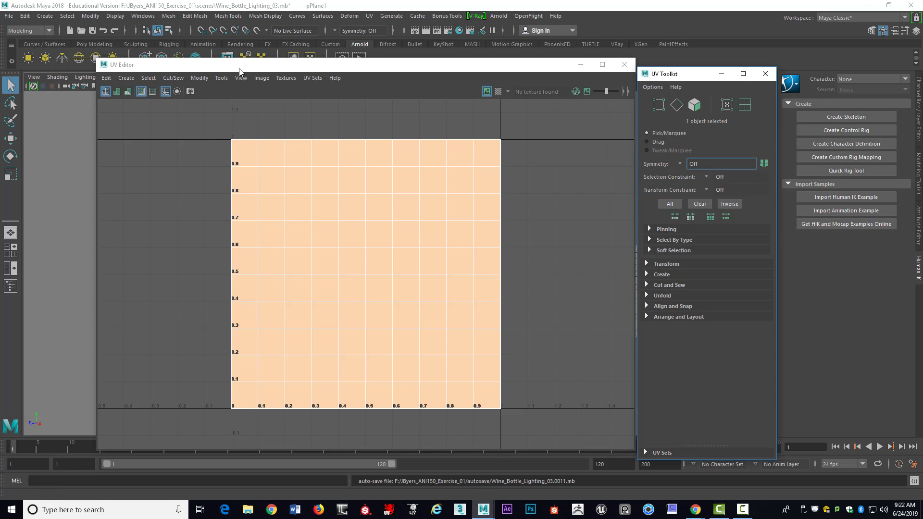
pyautogui.moveTo(239, 72); pyautogui.dragTo(250, 57)
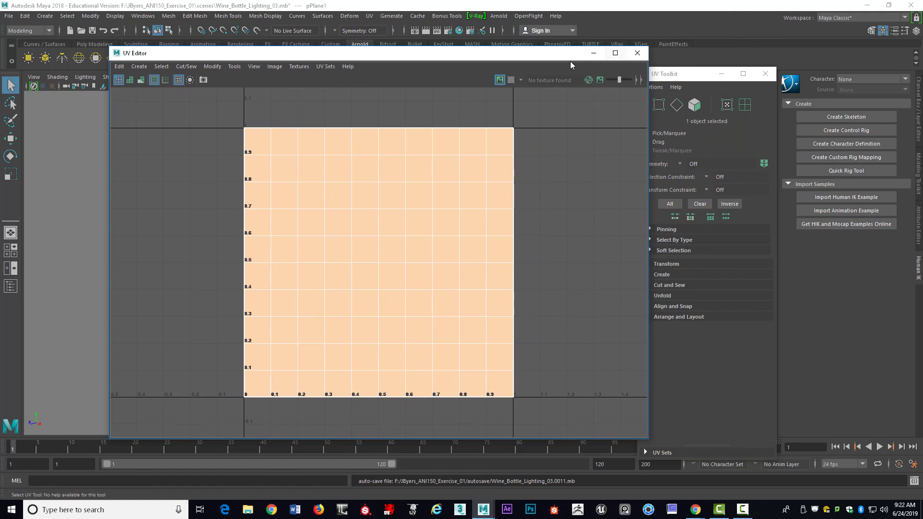
pyautogui.moveTo(542, 57); pyautogui.dragTo(565, 57)
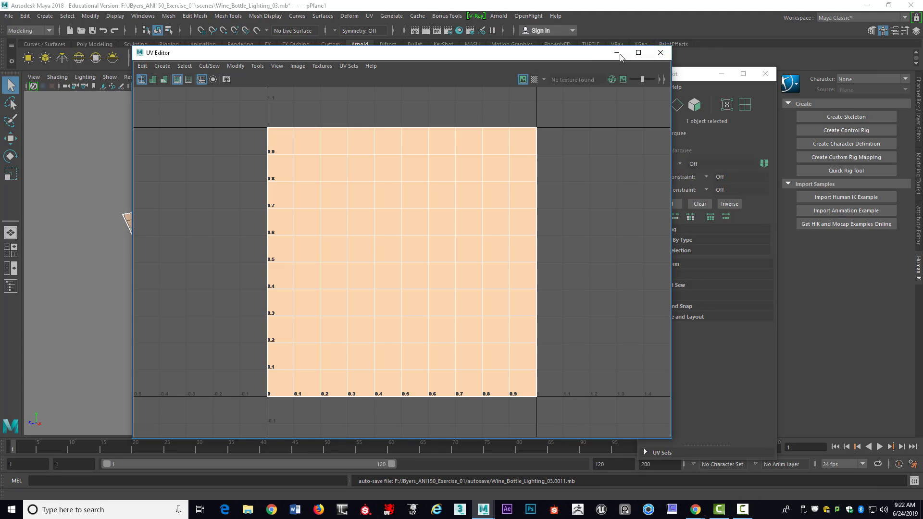
pyautogui.click(661, 53)
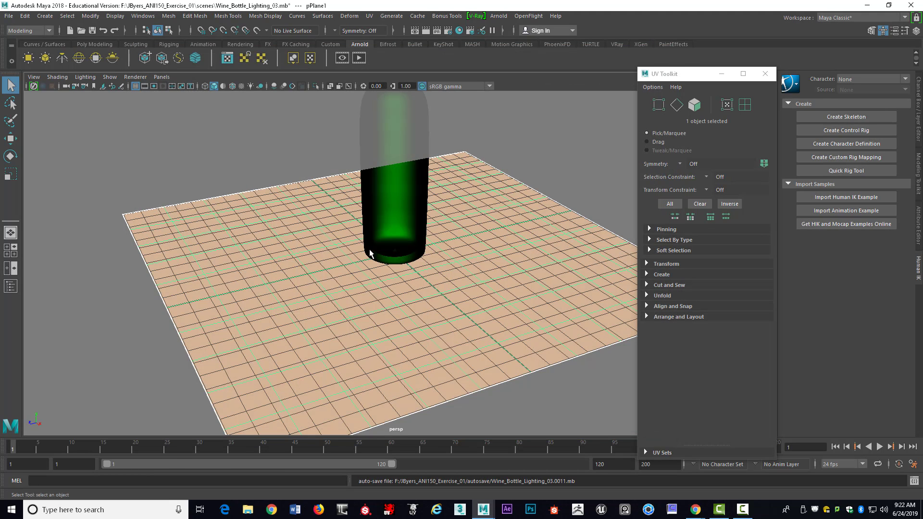
# Step: Start exporting the selected ground plane with the file type set to OBJexport and the default file-specific options
pyautogui.click(7, 17)
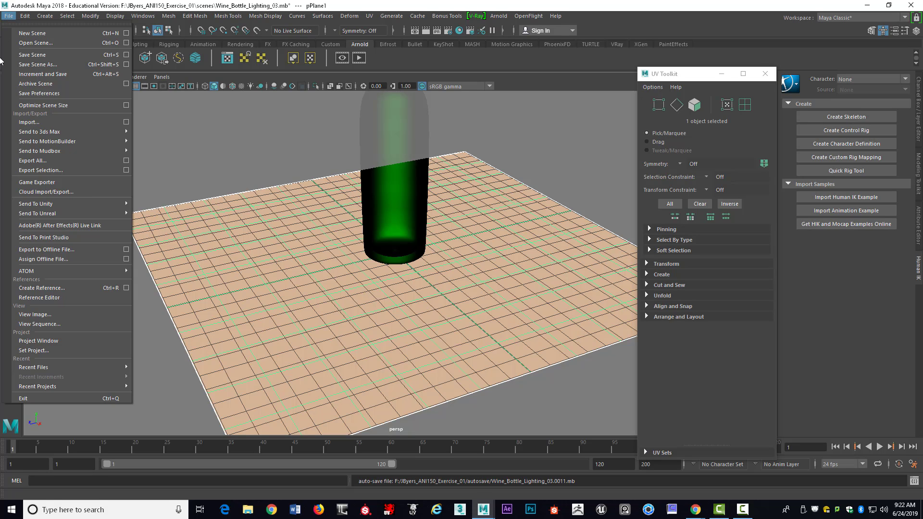
pyautogui.click(125, 170)
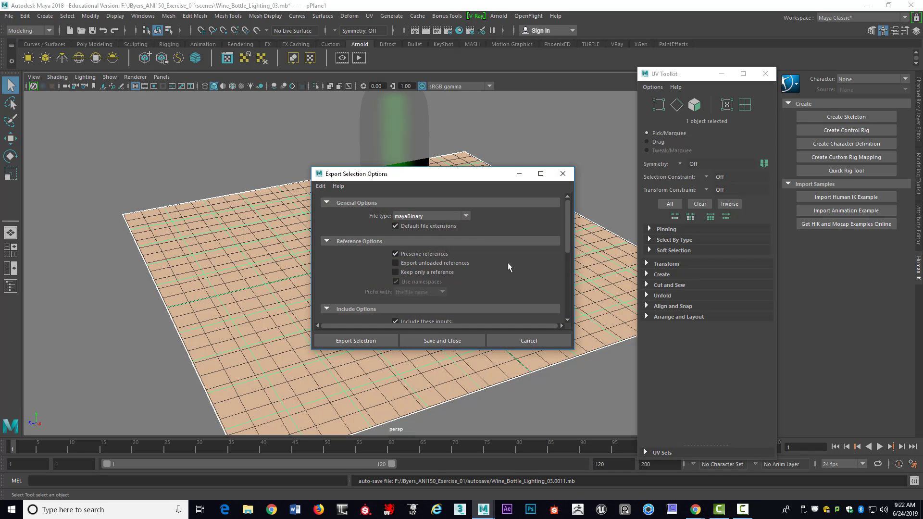
pyautogui.click(464, 217)
pyautogui.moveTo(465, 258); pyautogui.dragTo(467, 299)
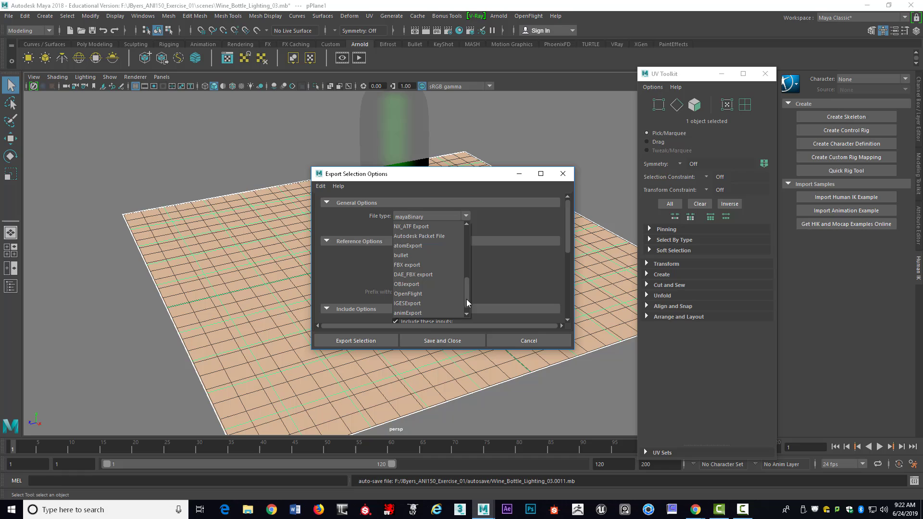
pyautogui.click(400, 285)
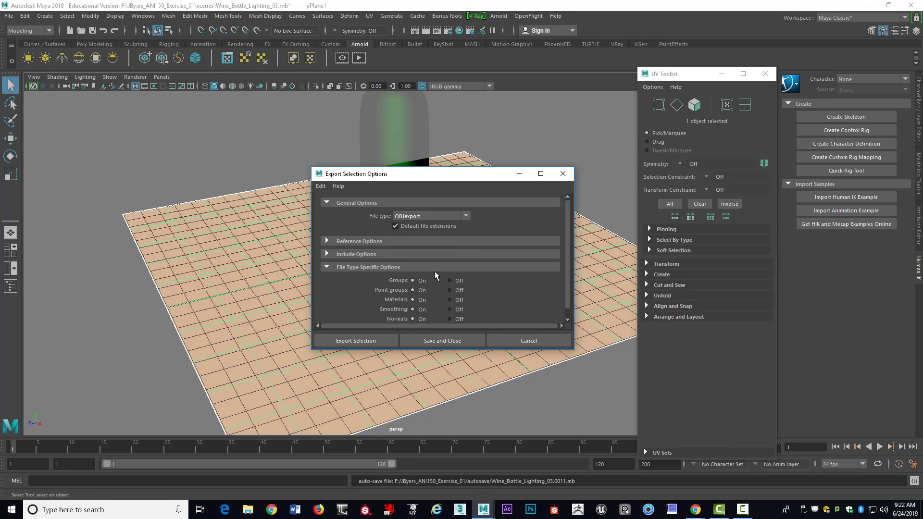
pyautogui.scroll(-1, 468, 218)
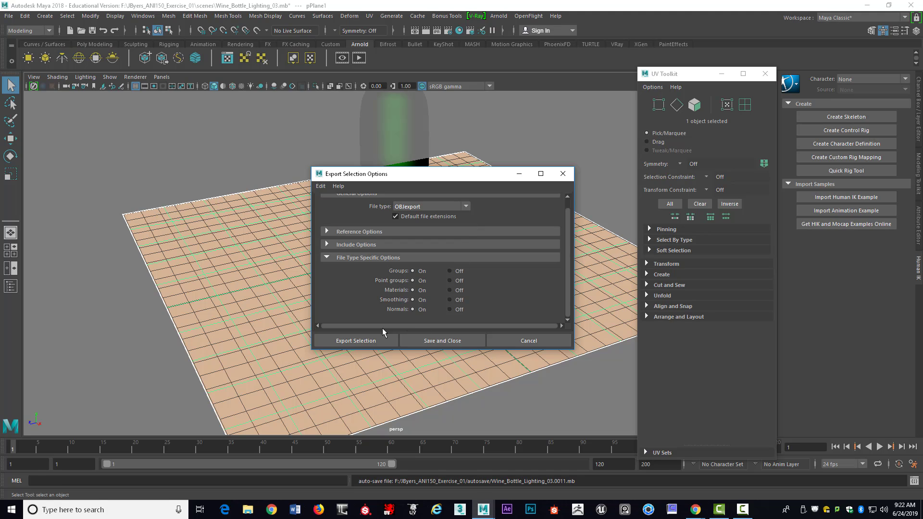
pyautogui.click(370, 341)
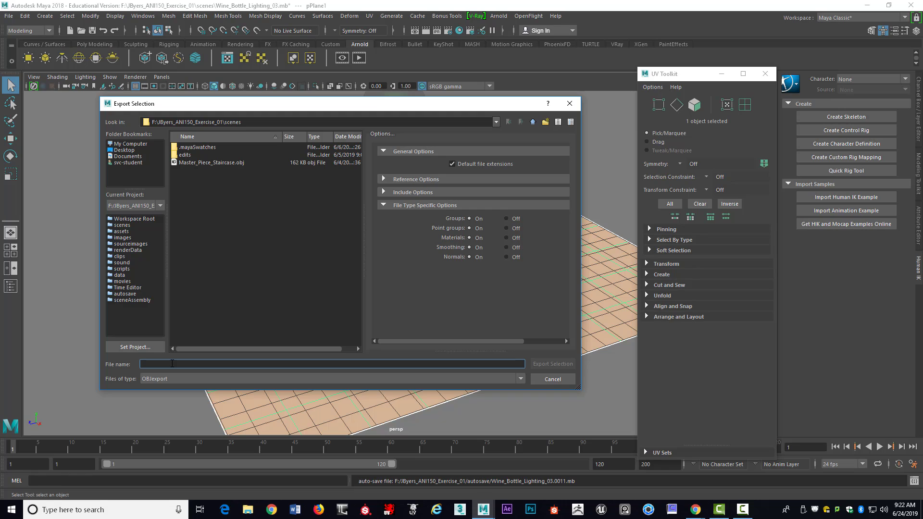
# Step: Name the export Ground_Plane_Metal and save the selected plane to the project's scenes folder
pyautogui.write('Grou')
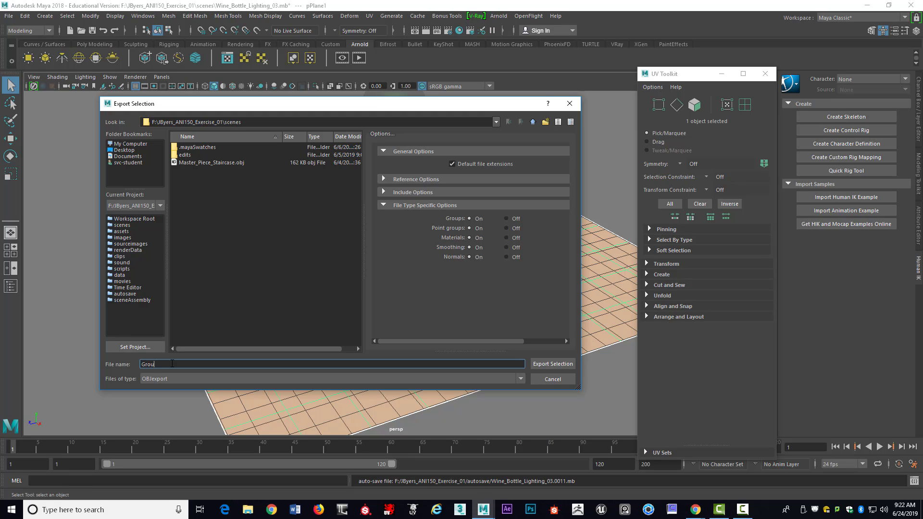
pyautogui.write('nd_Plane_Metal')
pyautogui.moveTo(186, 365); pyautogui.dragTo(181, 364)
pyautogui.write('W')
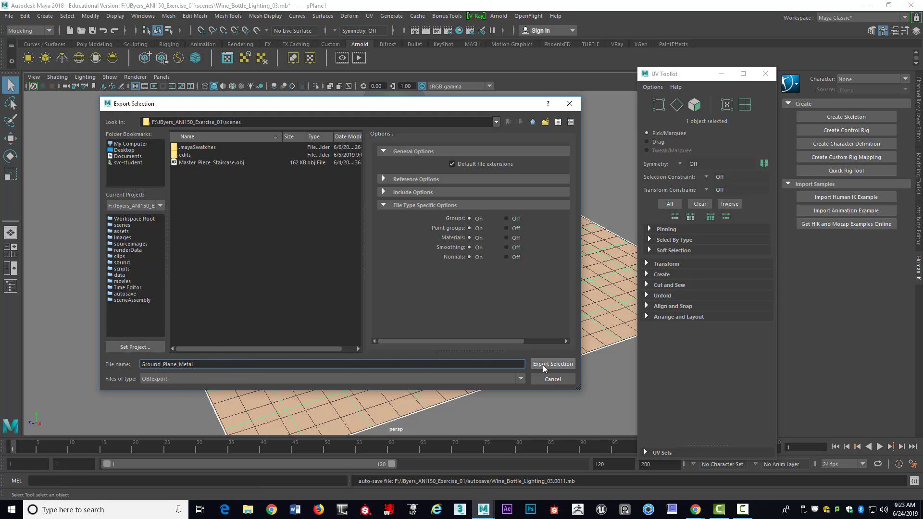
pyautogui.moveTo(204, 364); pyautogui.dragTo(140, 364)
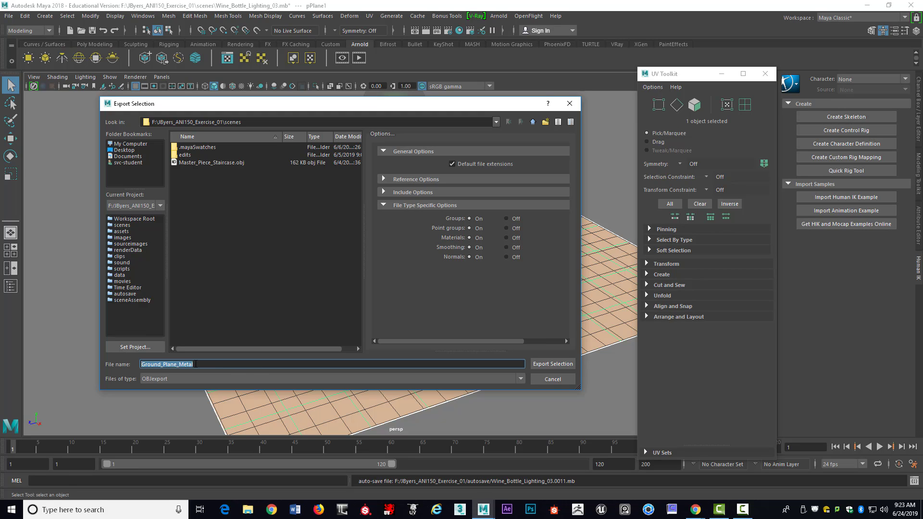
pyautogui.click(197, 364)
pyautogui.moveTo(196, 364); pyautogui.dragTo(179, 364)
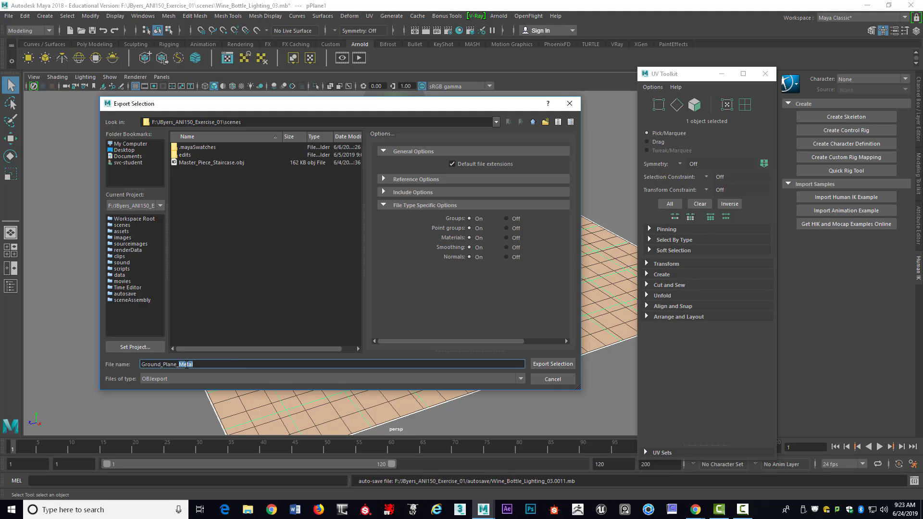
pyautogui.click(549, 365)
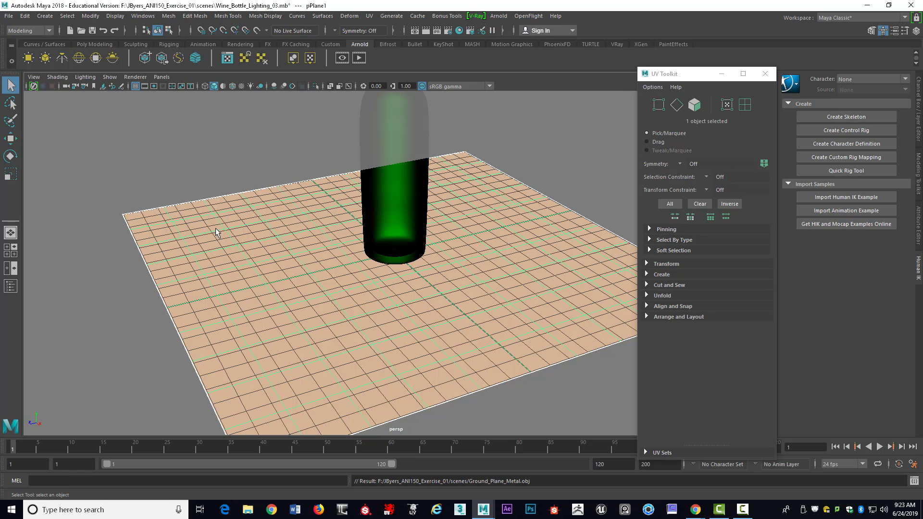
# Step: Export the selected ground plane again as an OBJ named Ground_Plane_Brick.obj in the same scenes folder
pyautogui.click(10, 16)
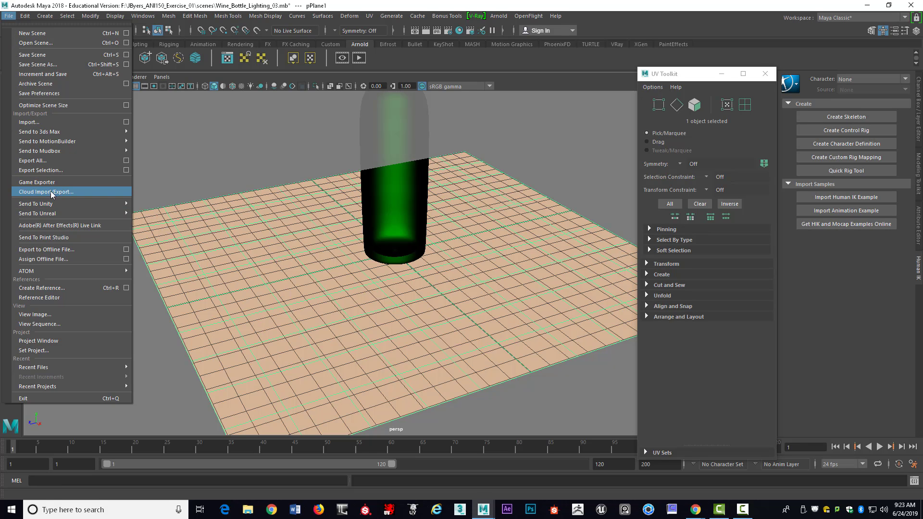
pyautogui.click(126, 170)
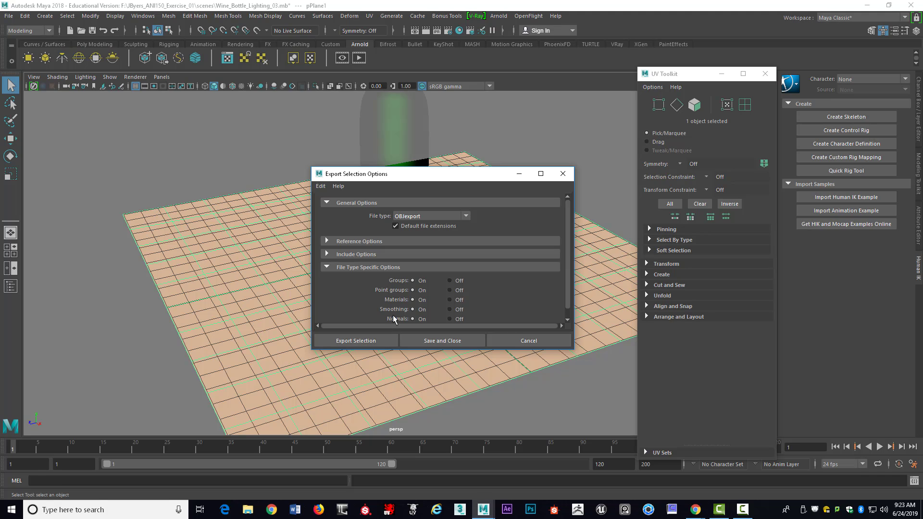
pyautogui.click(382, 337)
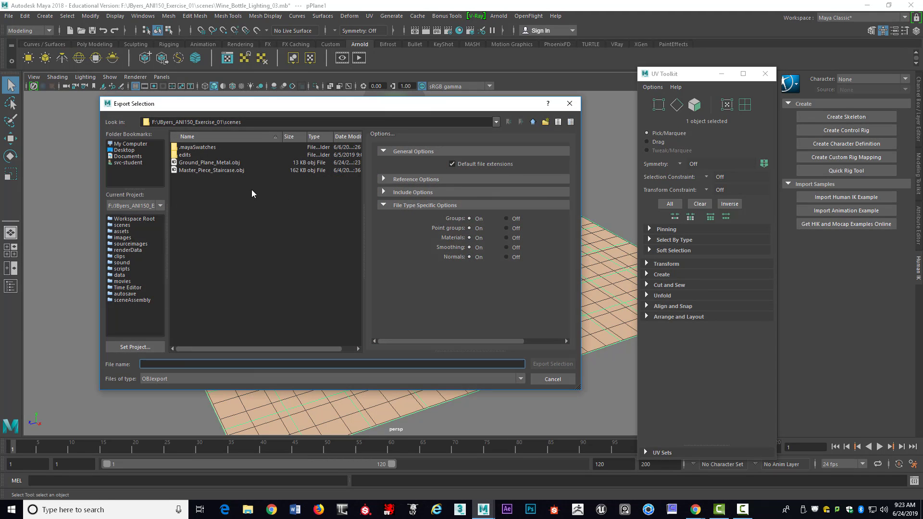
pyautogui.click(214, 162)
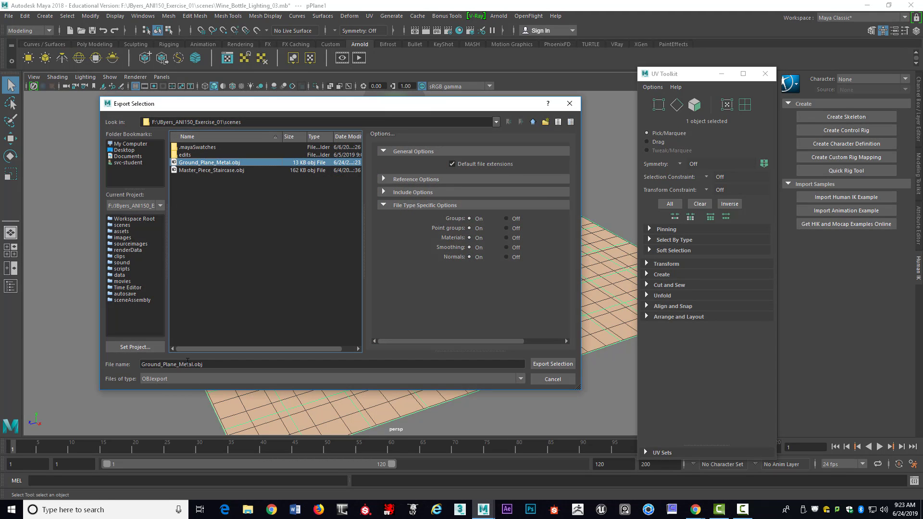
pyautogui.moveTo(178, 364); pyautogui.dragTo(193, 363)
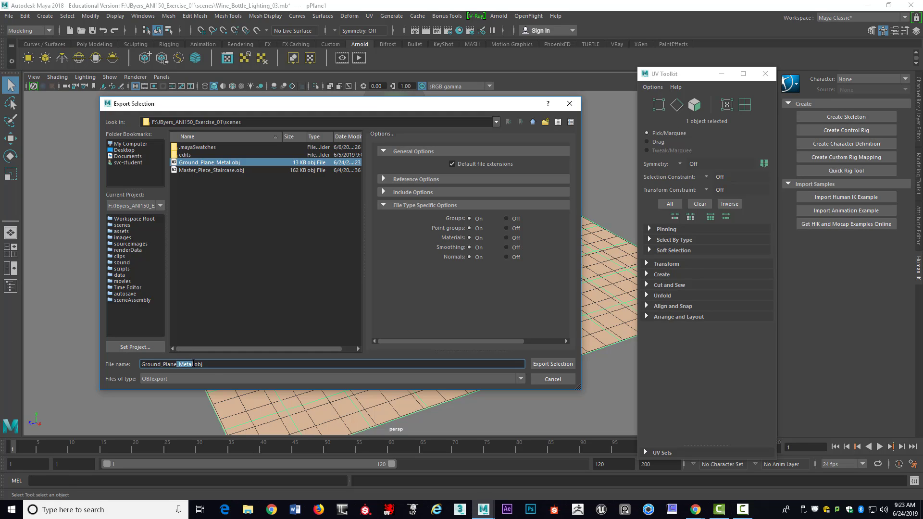
pyautogui.press('BackSpace')
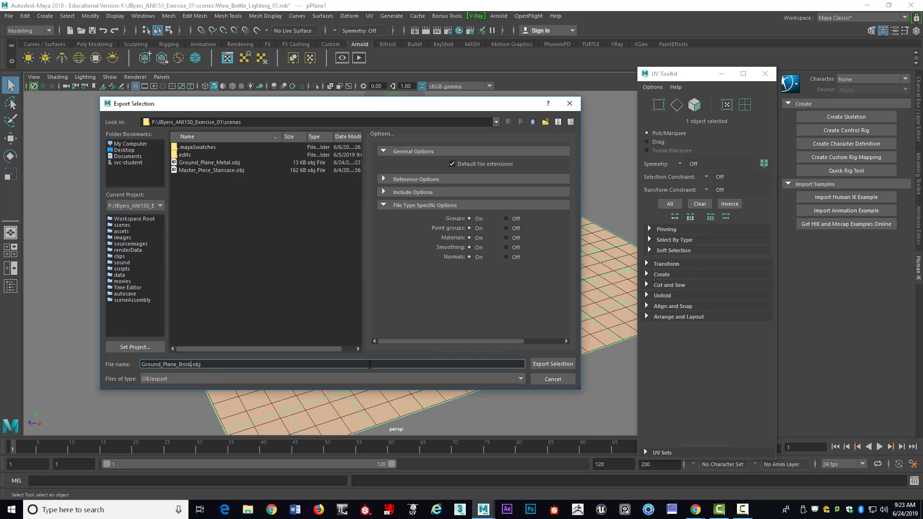
pyautogui.click(538, 364)
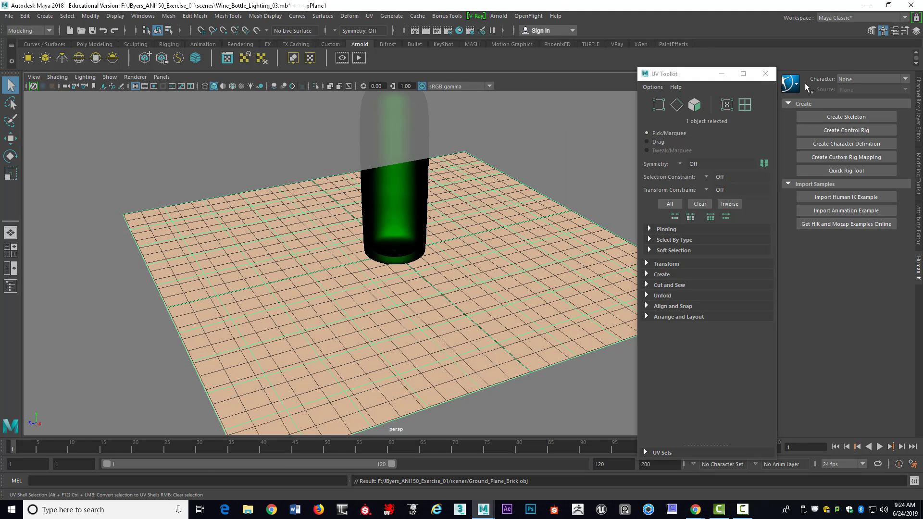
# Step: Minimize Maya, launch Substance Painter, and continue past the TDR configuration warning
pyautogui.click(868, 6)
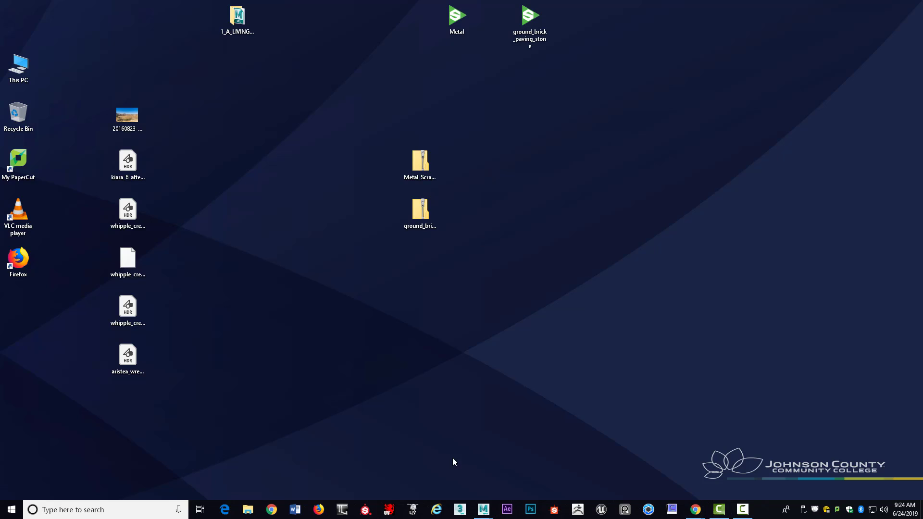
pyautogui.click(366, 510)
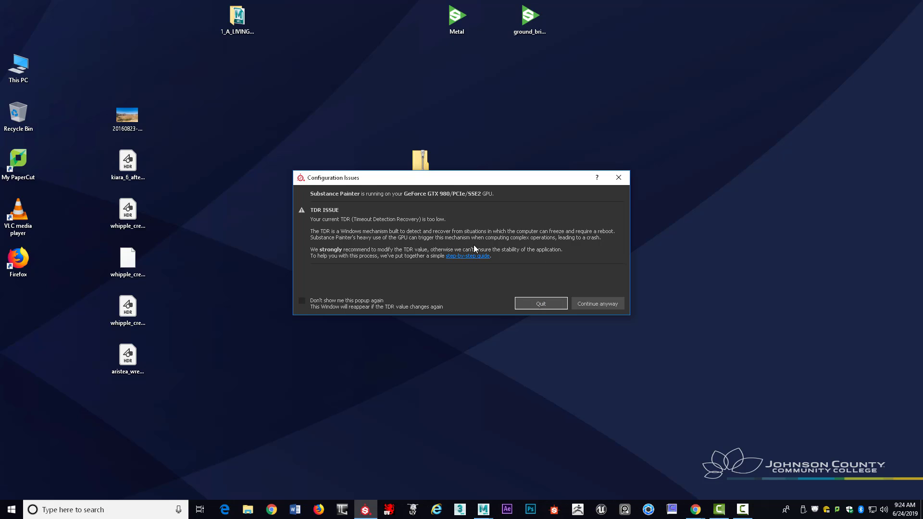
pyautogui.click(598, 301)
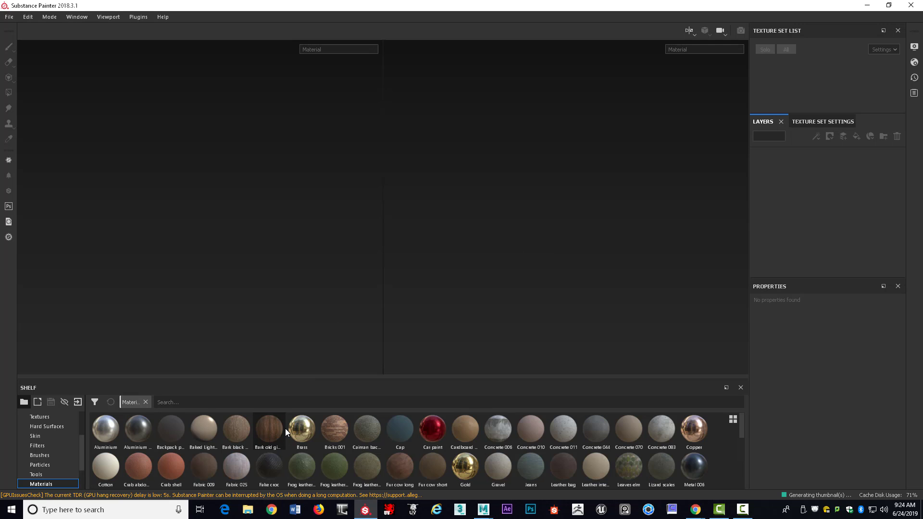
# Step: Look through the shelf's materials, the texture set settings, the layers, and the interface options
pyautogui.scroll(-2, 285, 429)
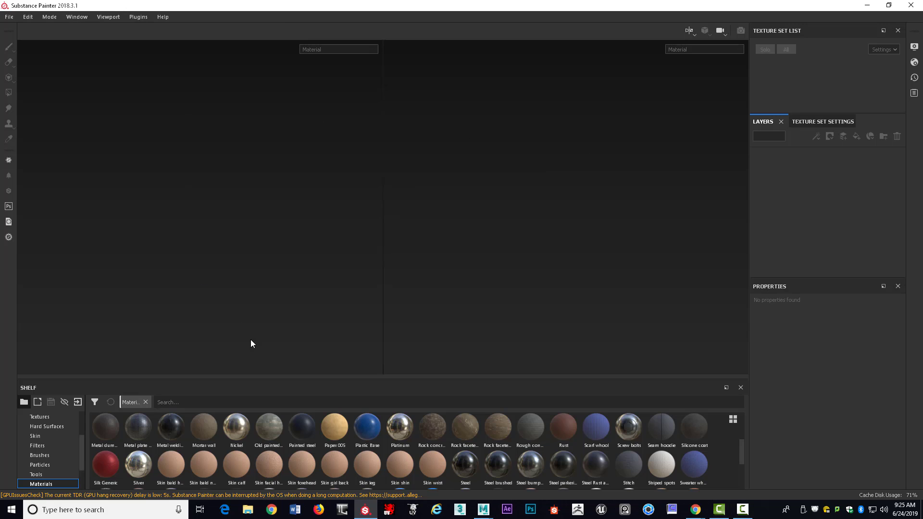
pyautogui.scroll(-3, 242, 434)
pyautogui.scroll(2, 229, 437)
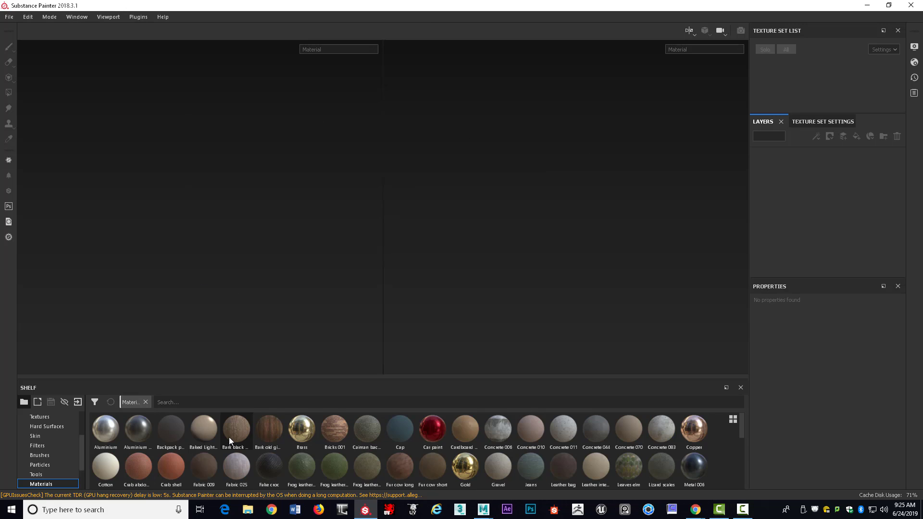
pyautogui.scroll(-2, 229, 437)
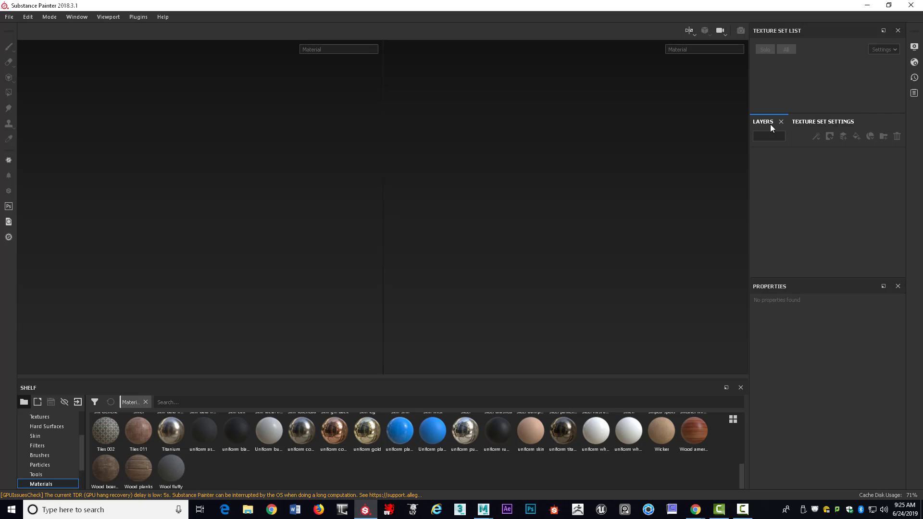
pyautogui.click(812, 122)
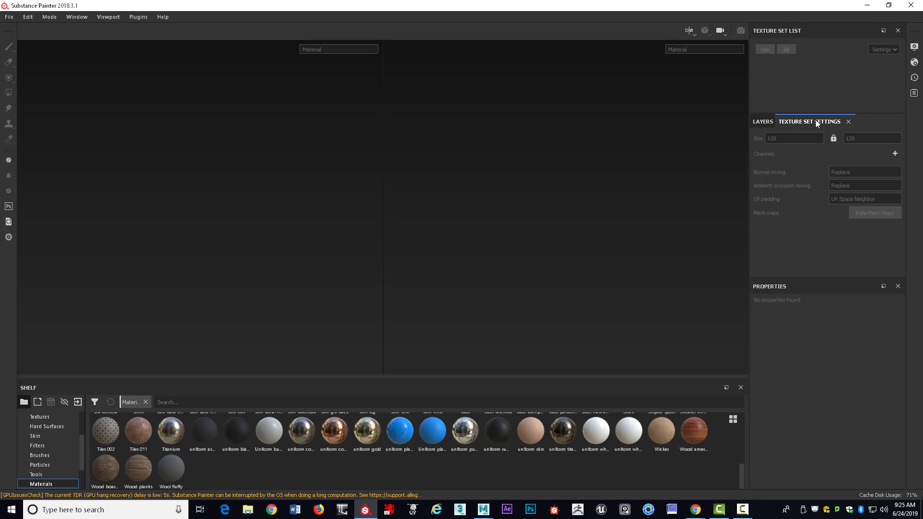
pyautogui.click(763, 123)
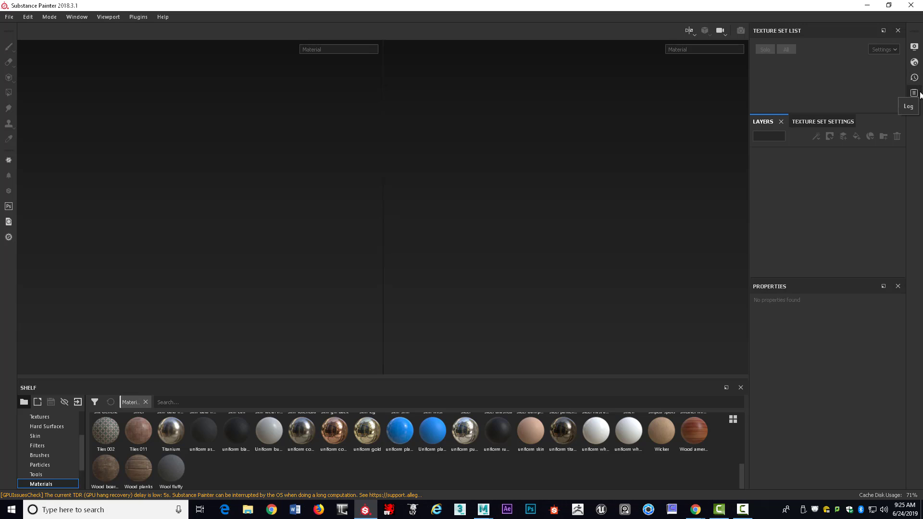
pyautogui.click(107, 17)
pyautogui.moveTo(88, 18)
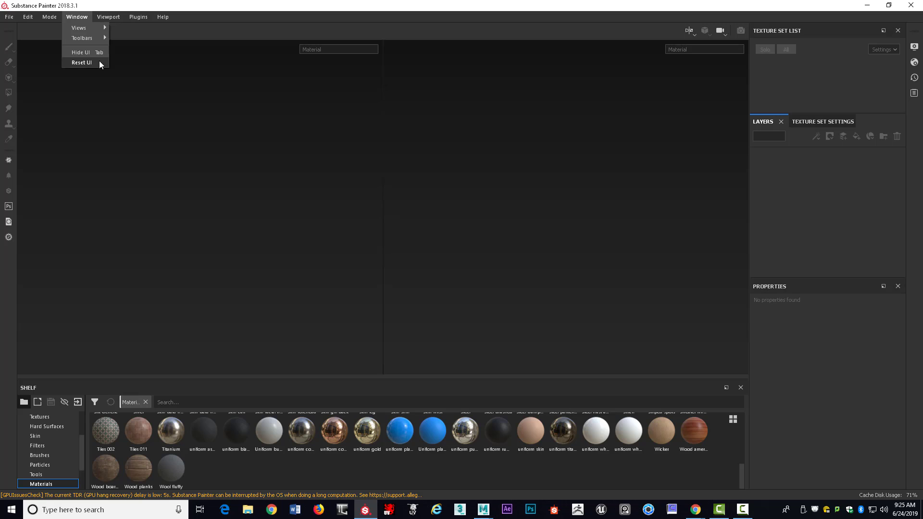
# Step: Start a new project with the pbr-metal-rough (shelf2) template
pyautogui.moveTo(11, 19)
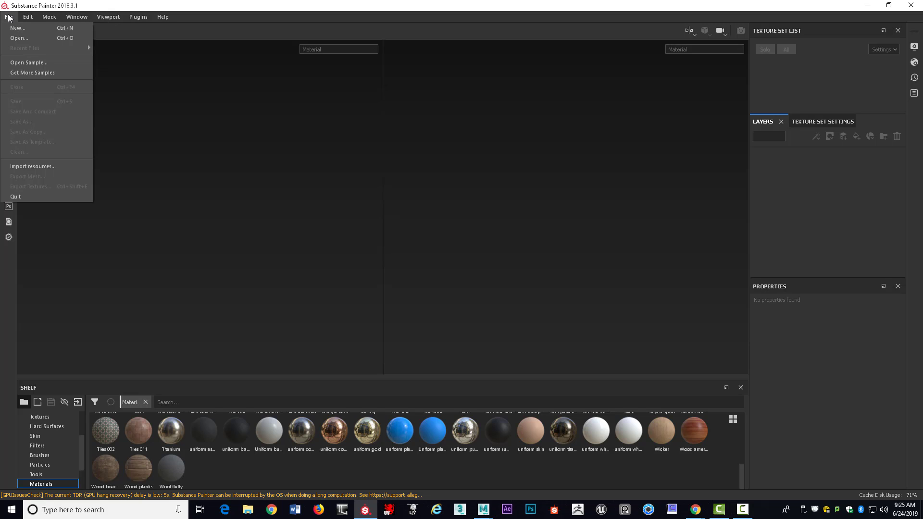
pyautogui.click(17, 28)
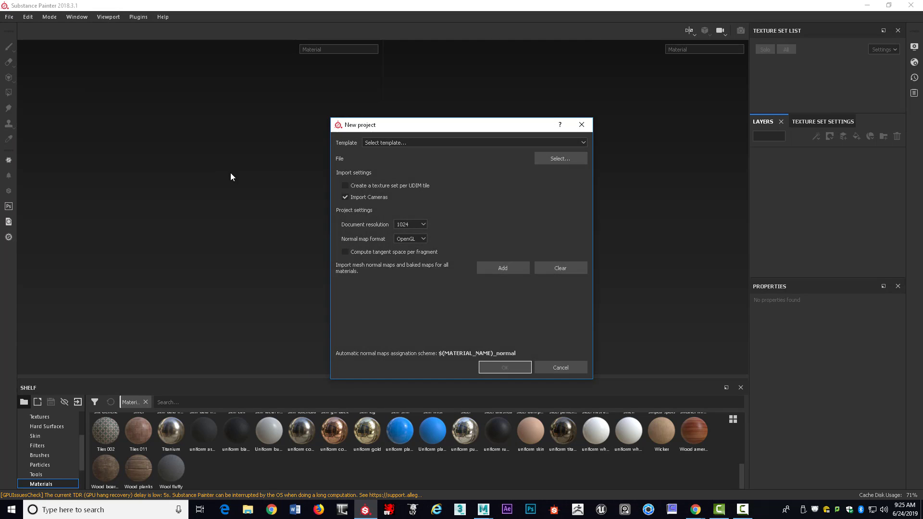
pyautogui.moveTo(419, 128); pyautogui.dragTo(260, 82)
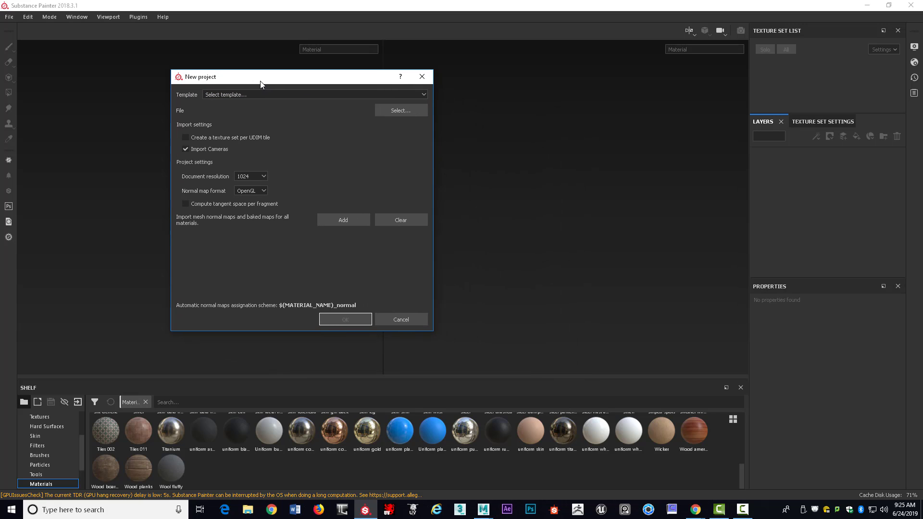
pyautogui.click(423, 96)
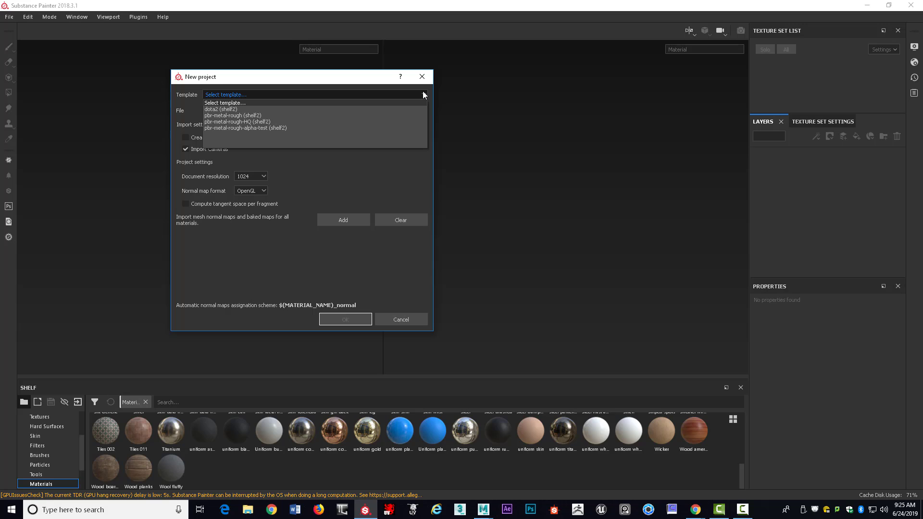
pyautogui.click(258, 115)
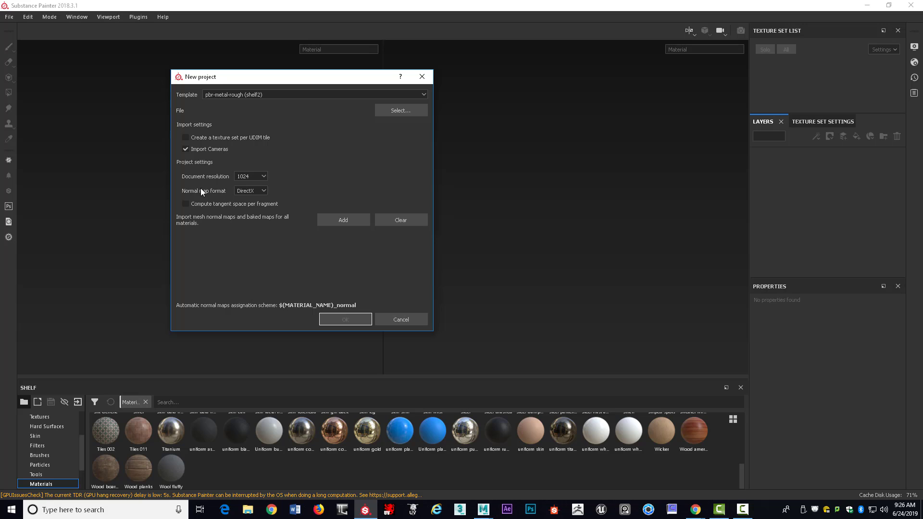
# Step: Set the new project's document resolution to 4096 and keep the normal map format as DirectX
pyautogui.click(264, 177)
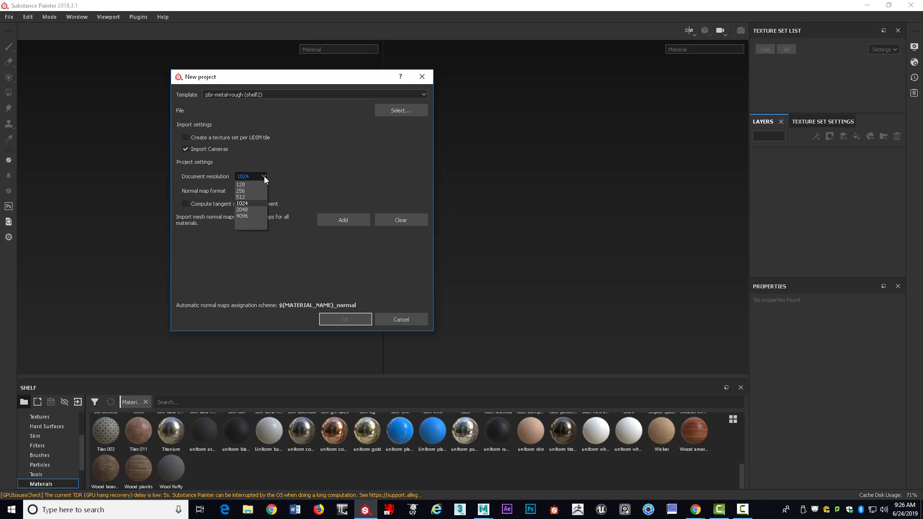
pyautogui.click(257, 216)
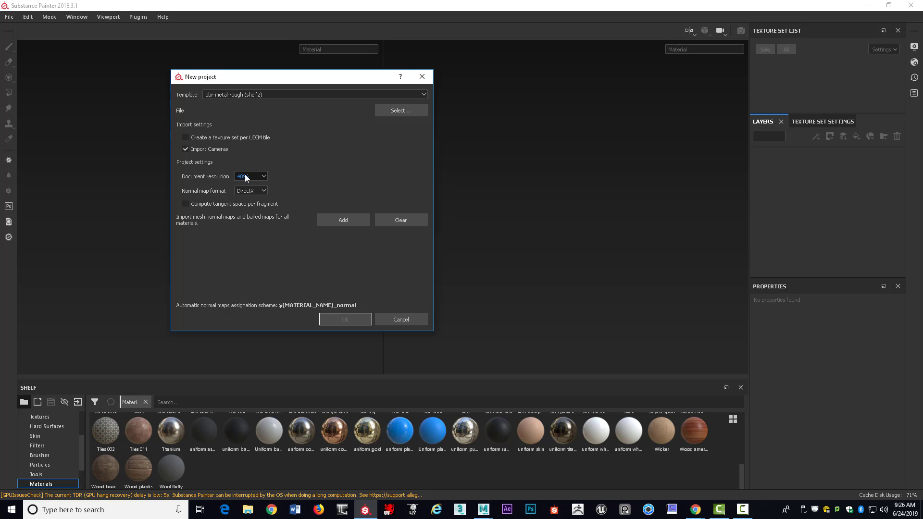
pyautogui.click(266, 176)
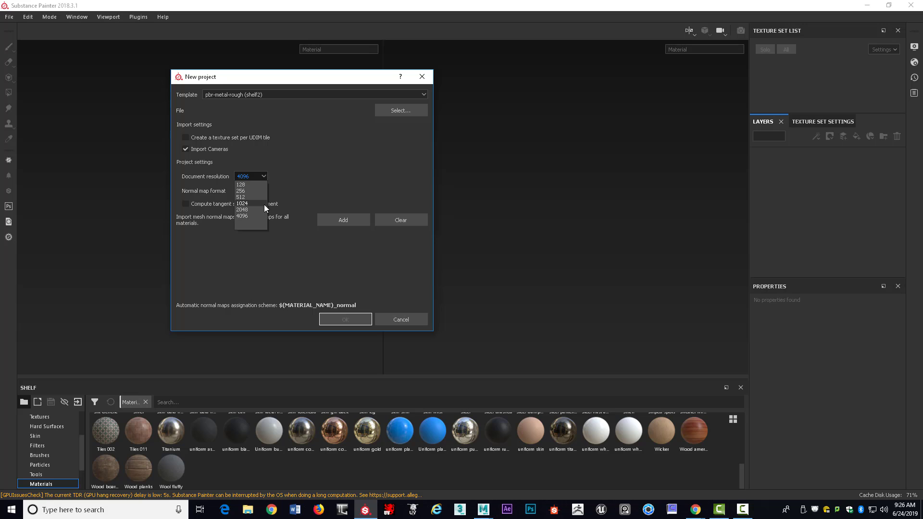
pyautogui.click(262, 214)
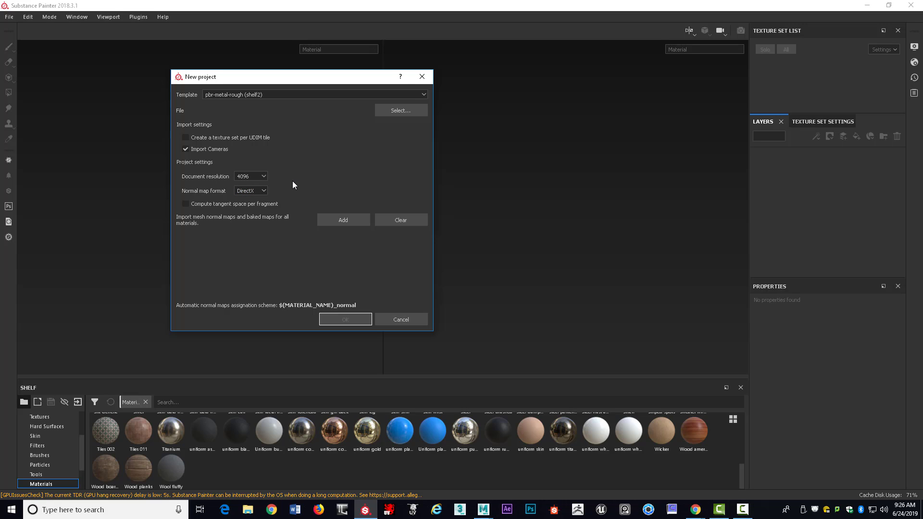
pyautogui.click(263, 192)
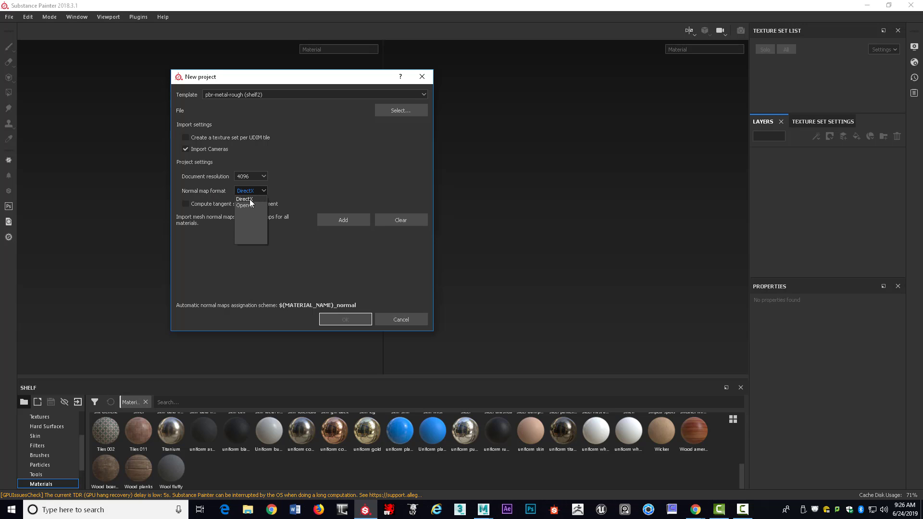
pyautogui.click(250, 199)
pyautogui.click(271, 202)
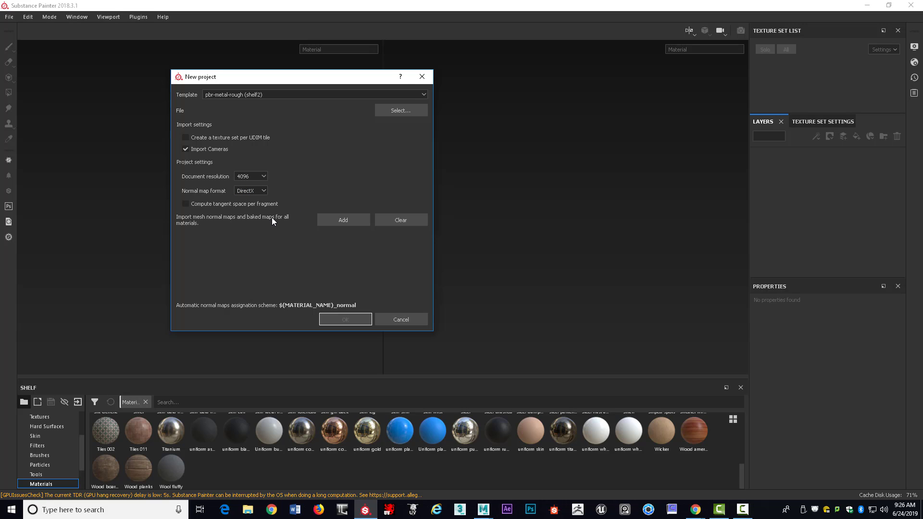
# Step: Choose the Ground_Plane_Metal OBJ from the exercise project's scenes folder on drive TERM01 (F:) as the project mesh
pyautogui.click(399, 111)
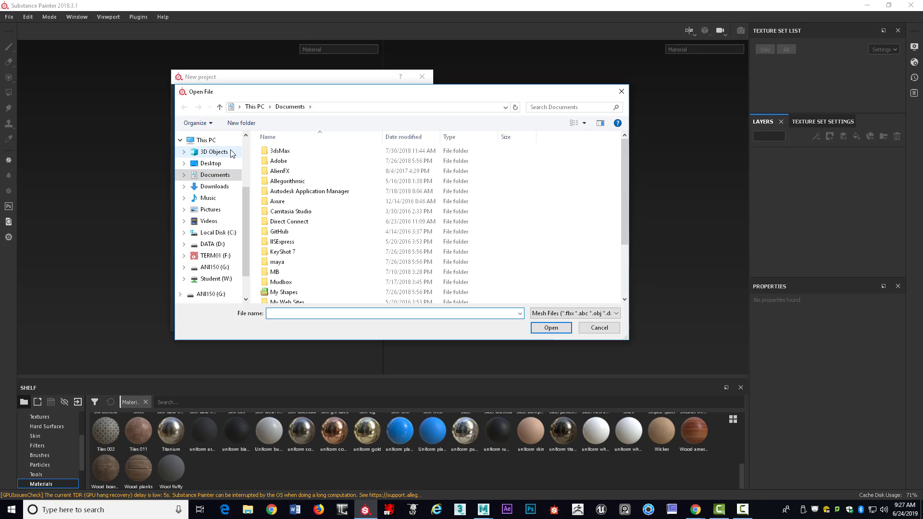
pyautogui.scroll(3, 219, 178)
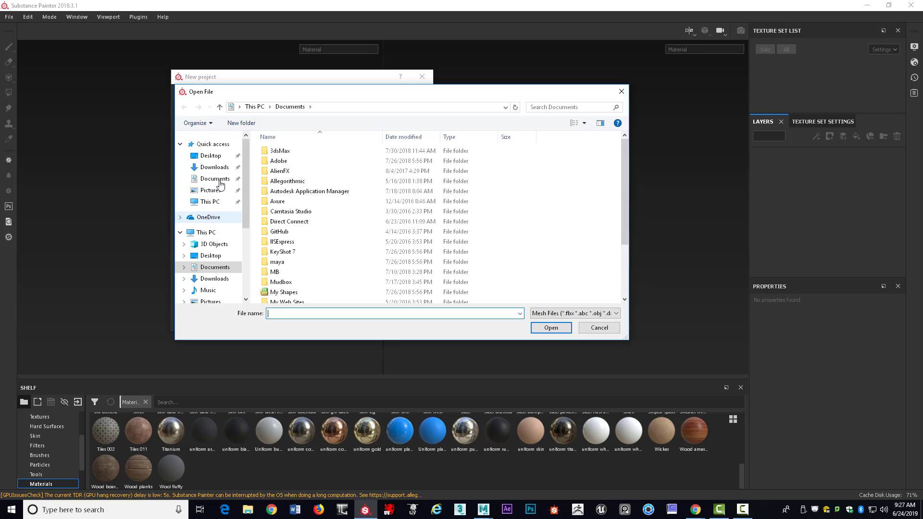
pyautogui.scroll(-3, 220, 184)
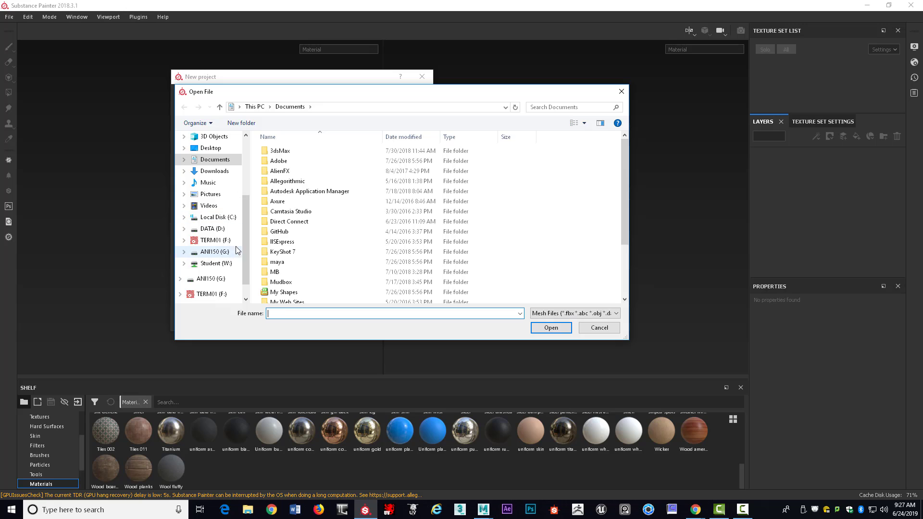
pyautogui.click(227, 244)
pyautogui.scroll(-3, 421, 207)
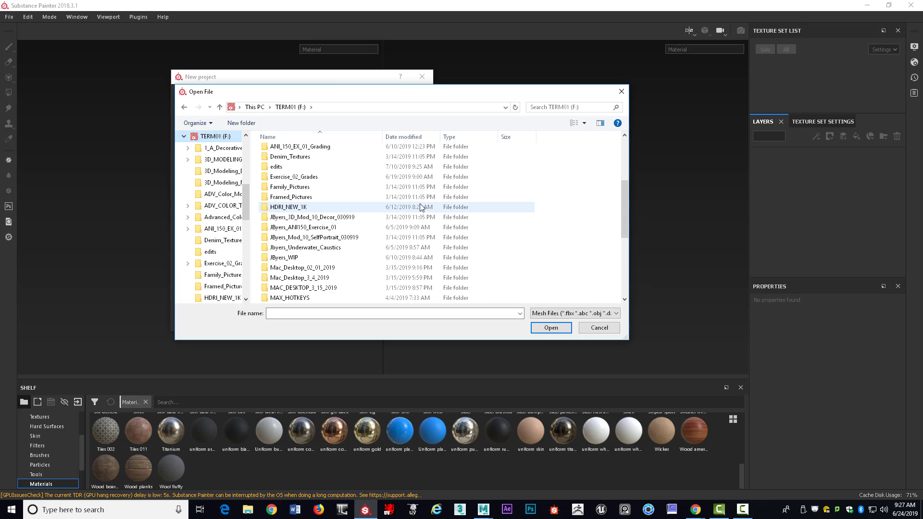
pyautogui.doubleClick(320, 227)
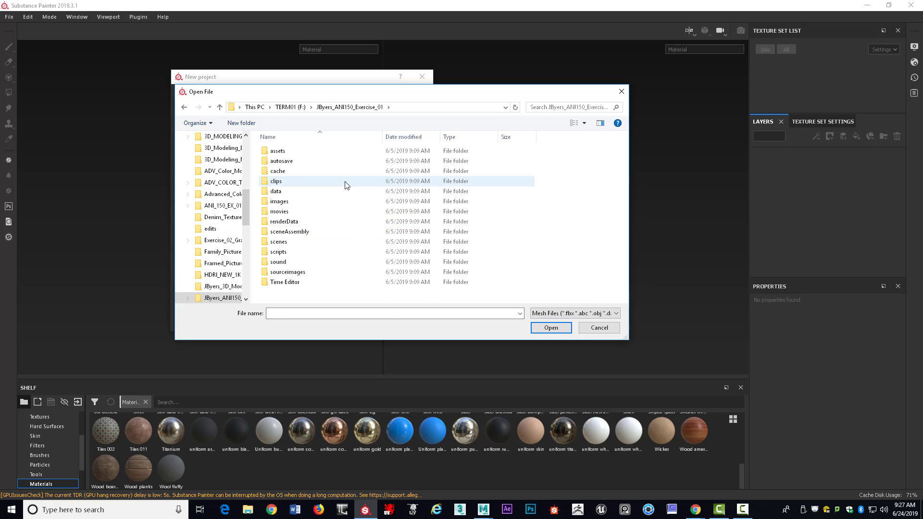
pyautogui.doubleClick(306, 241)
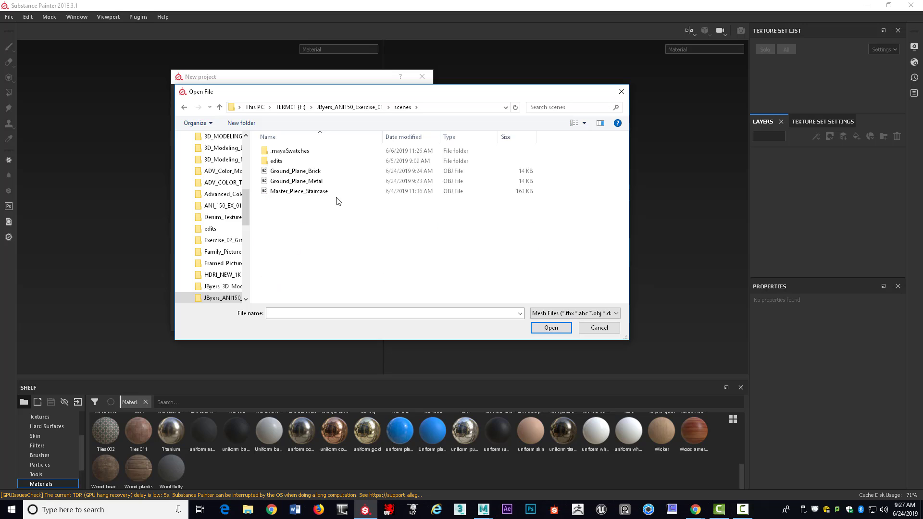
pyautogui.click(306, 186)
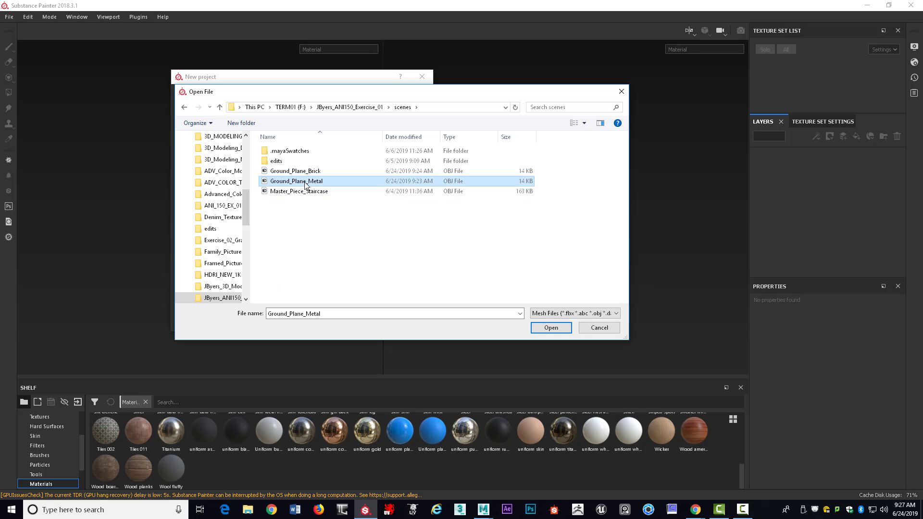
pyautogui.click(551, 329)
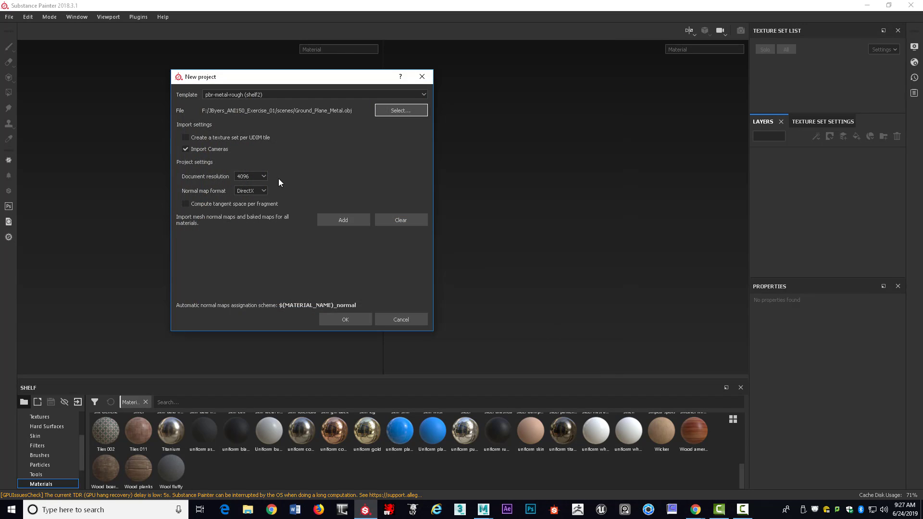
# Step: Create the project and bring the whole ground plane into an angled perspective in the 3D view
pyautogui.click(345, 319)
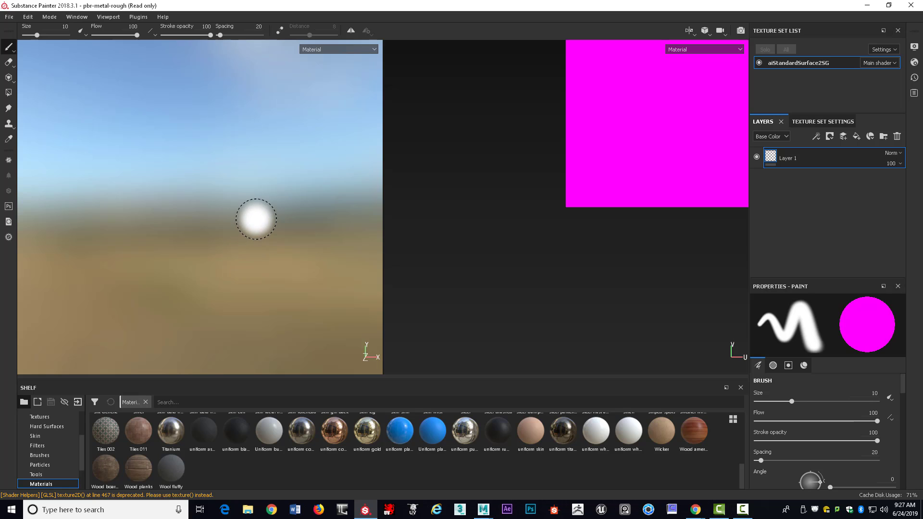
pyautogui.keyDown('alt'); pyautogui.moveTo(252, 230); pyautogui.dragTo(243, 214); pyautogui.keyUp('alt')
pyautogui.scroll(3, 226, 240)
pyautogui.scroll(-8, 229, 238)
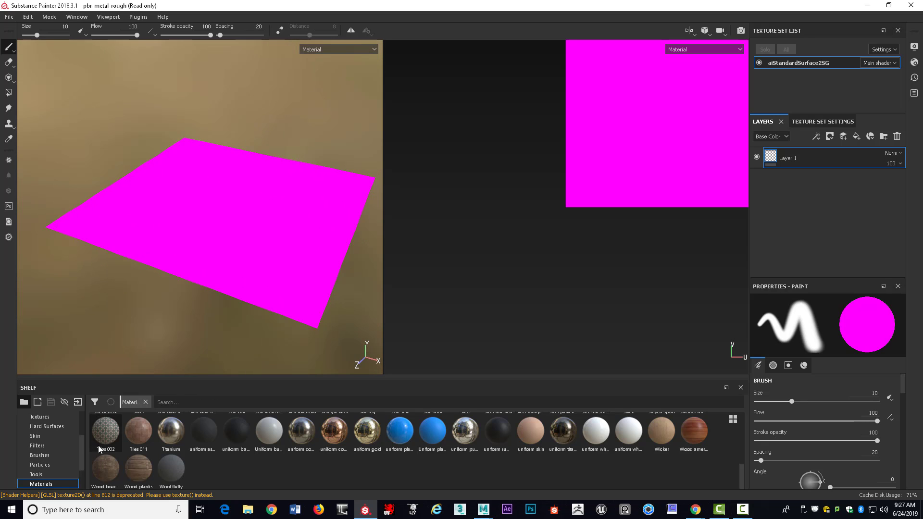
pyautogui.click(78, 401)
pyautogui.moveTo(402, 103)
pyautogui.mouseDown()
pyautogui.moveTo(343, 75)
pyautogui.moveTo(288, 72)
pyautogui.moveTo(231, 100)
pyautogui.moveTo(257, 89)
pyautogui.moveTo(408, 114)
pyautogui.moveTo(397, 110)
pyautogui.mouseUp()
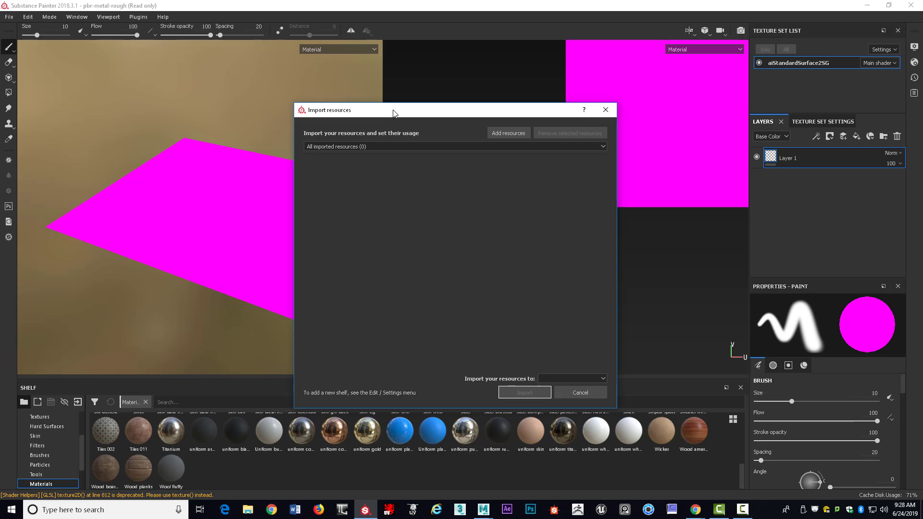
pyautogui.moveTo(393, 110); pyautogui.dragTo(345, 70)
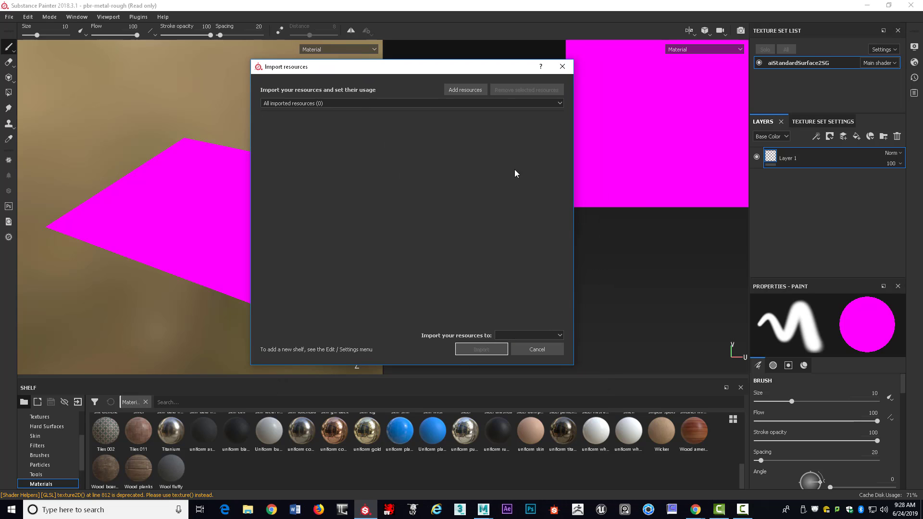
pyautogui.moveTo(406, 68); pyautogui.dragTo(383, 71)
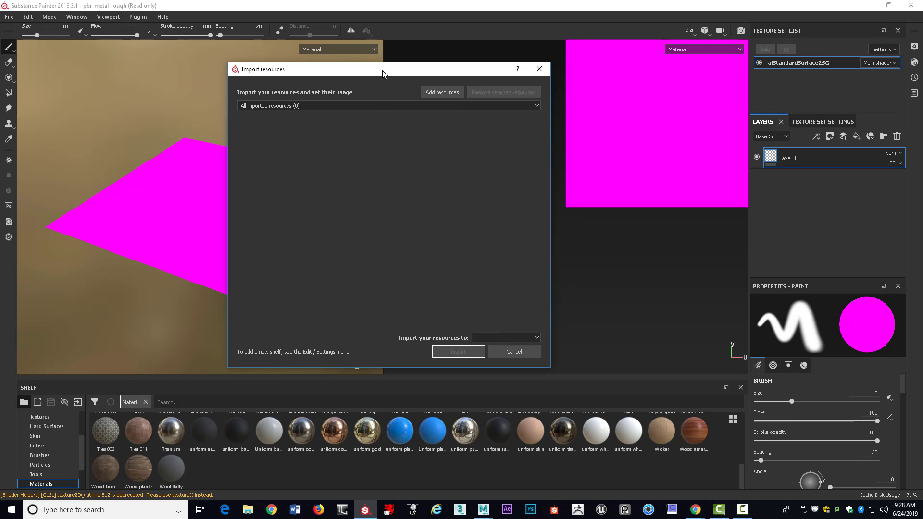
pyautogui.click(539, 69)
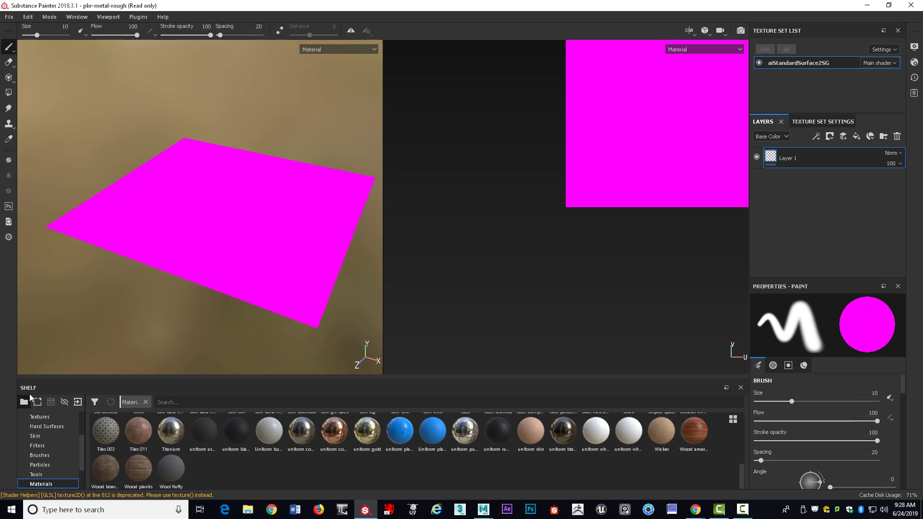
# Step: Add the ground_brick_paving_stone and Metal Substance archives from the Desktop to the resources for import
pyautogui.click(79, 404)
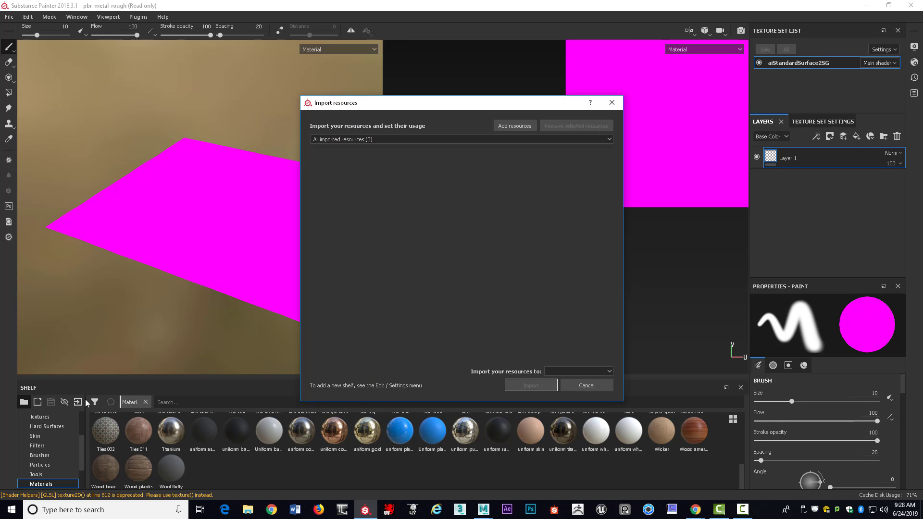
pyautogui.click(513, 125)
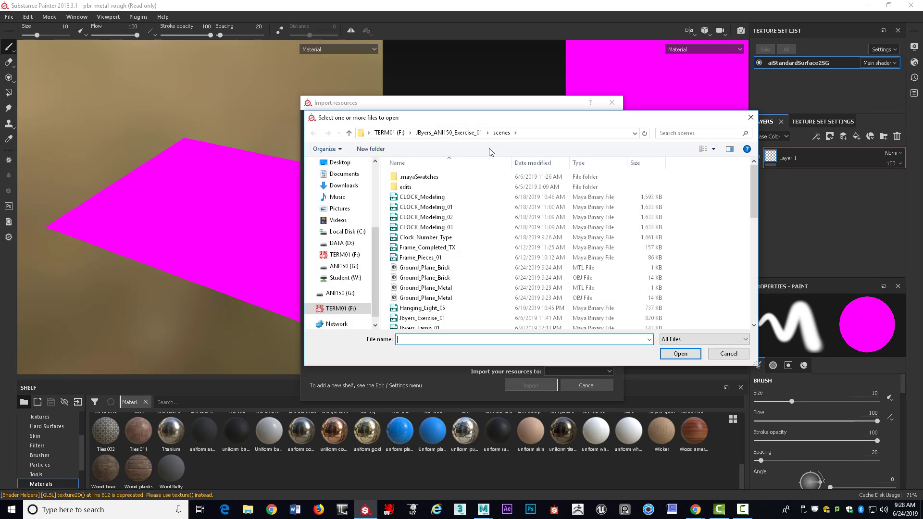
pyautogui.click(342, 164)
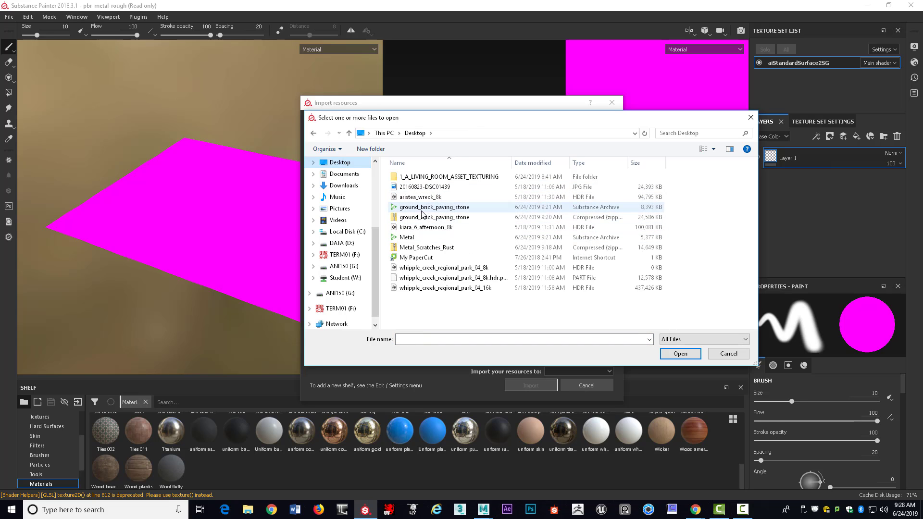
pyautogui.click(436, 208)
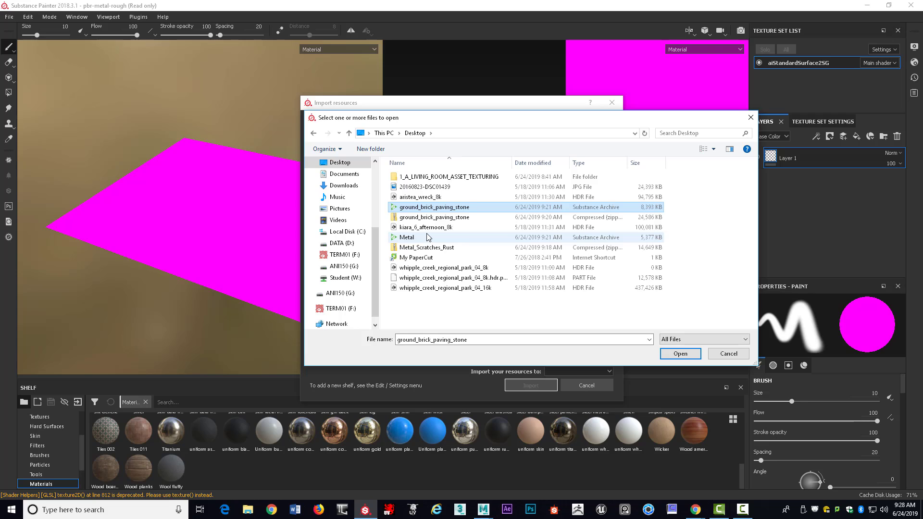
pyautogui.keyDown('ctrl'); pyautogui.click(420, 239); pyautogui.keyUp('ctrl')
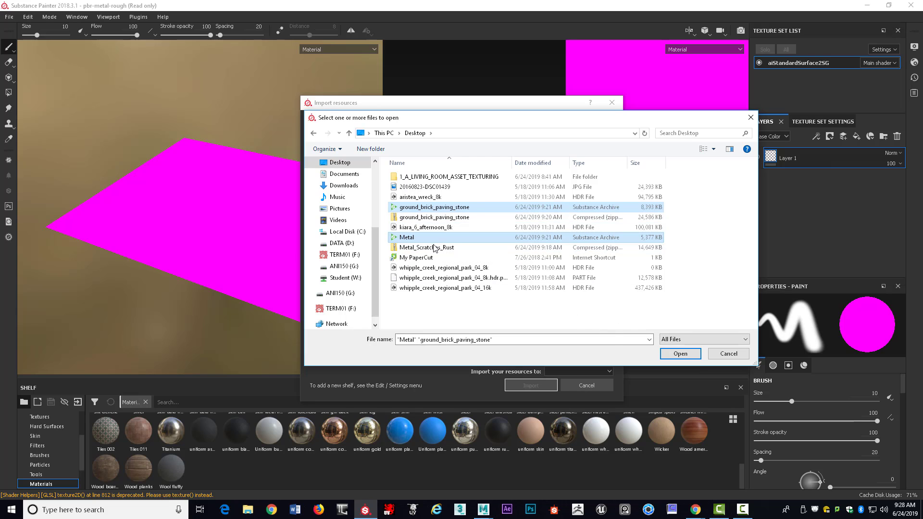
pyautogui.click(679, 353)
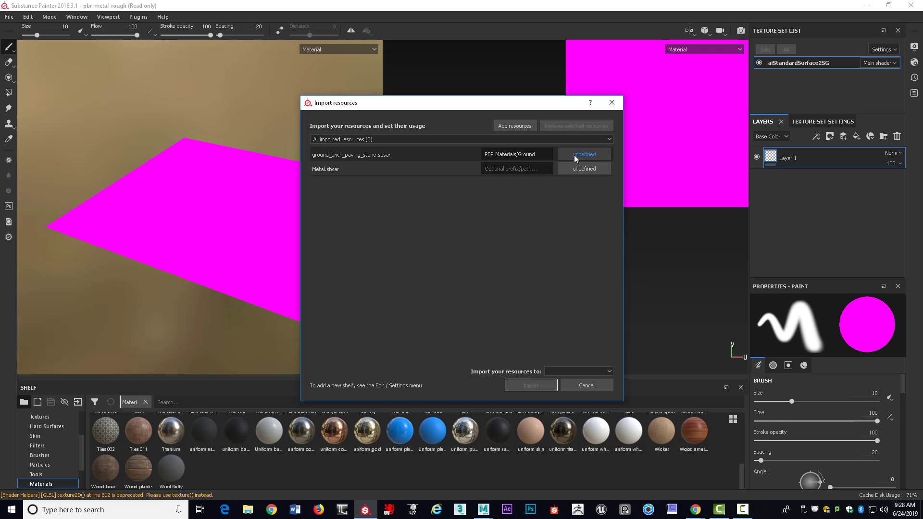
# Step: Set the usage of both ground_brick_paving_stone.sbsar and Metal.sbsar to basematerial
pyautogui.click(590, 153)
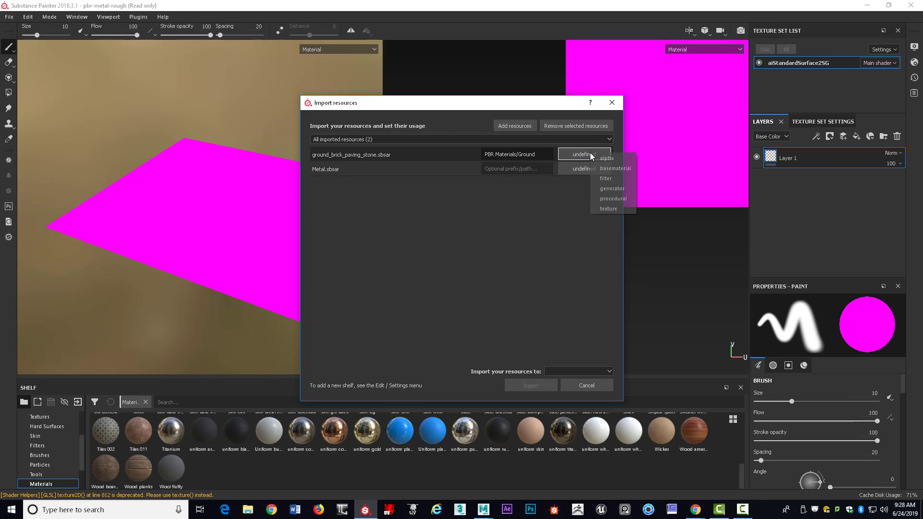
pyautogui.click(616, 169)
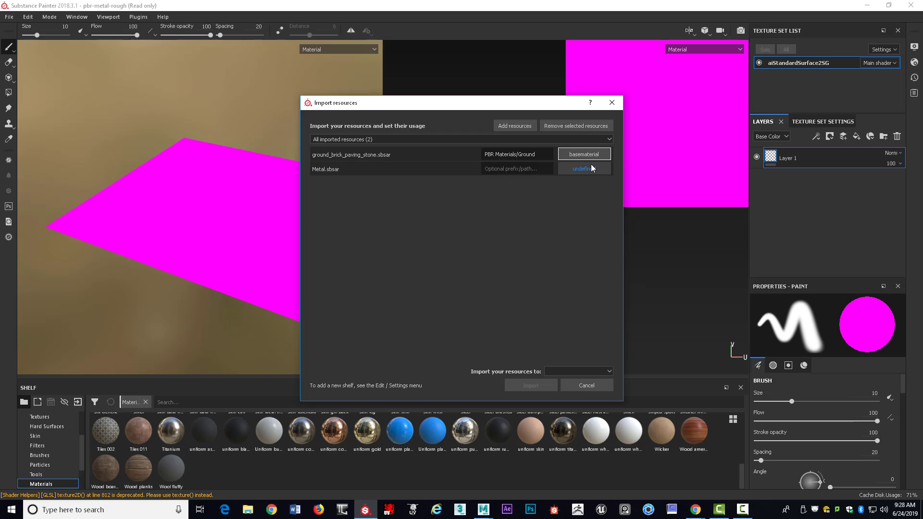
pyautogui.click(591, 168)
pyautogui.click(608, 183)
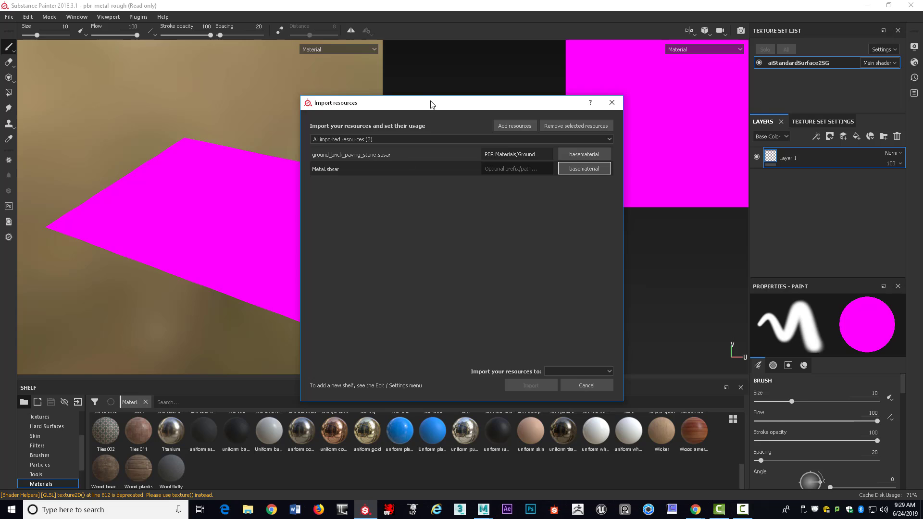
pyautogui.moveTo(431, 101); pyautogui.dragTo(379, 101)
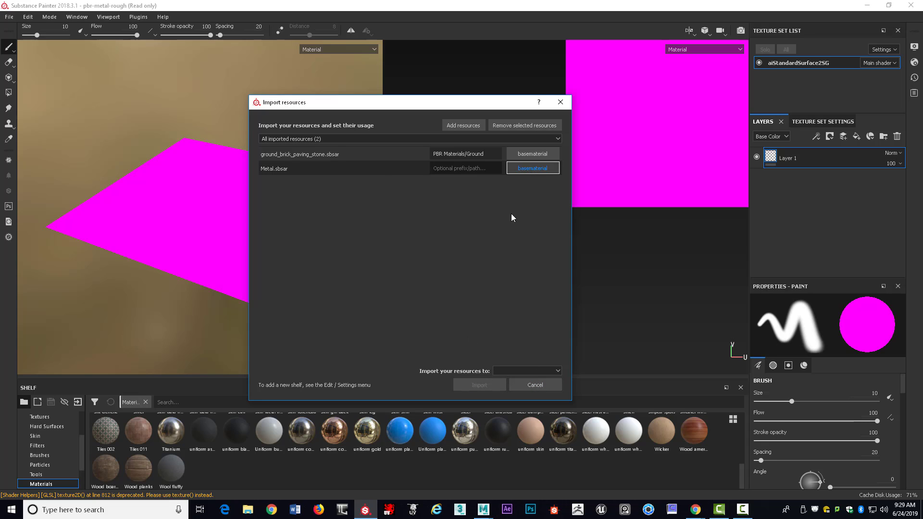
# Step: Import the two Substance materials into the current session
pyautogui.click(558, 371)
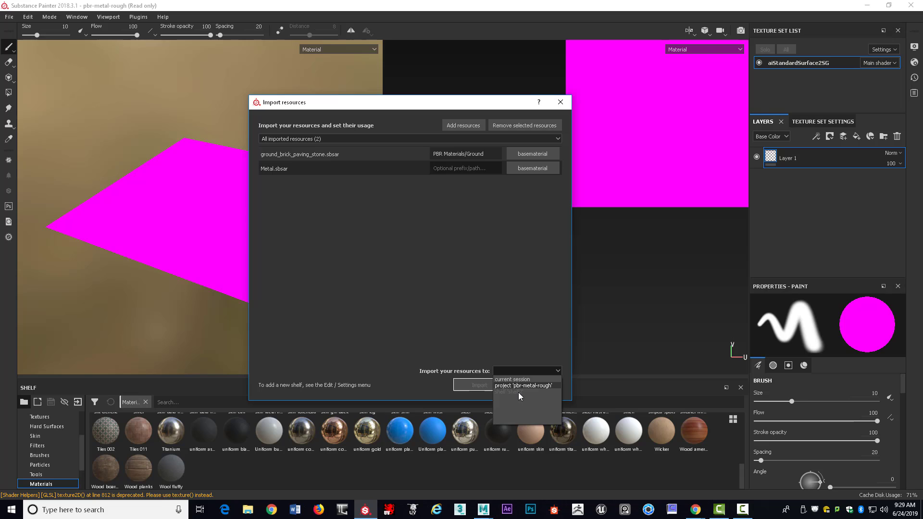
pyautogui.click(518, 386)
pyautogui.click(558, 370)
pyautogui.click(522, 380)
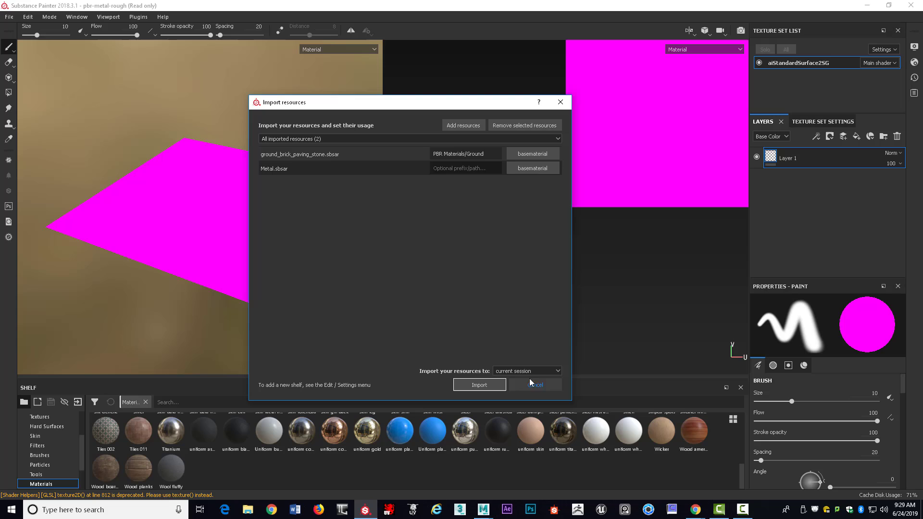
pyautogui.click(490, 385)
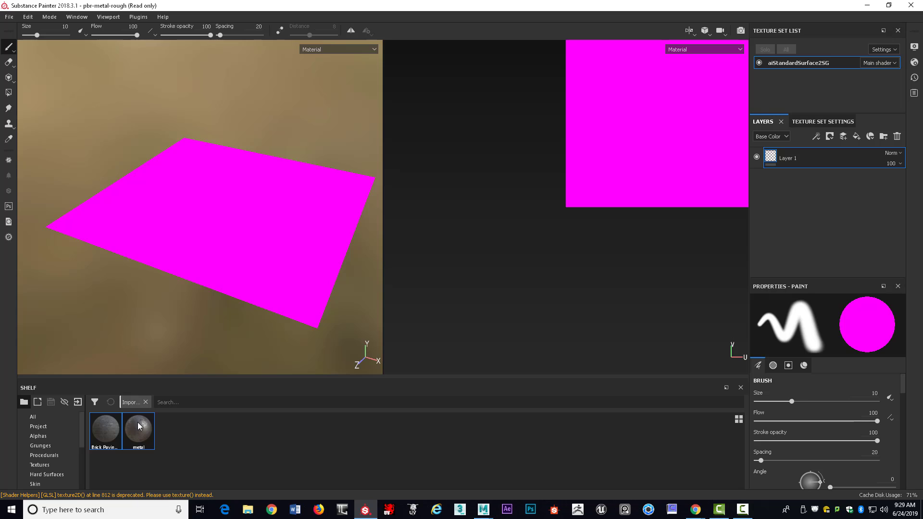
# Step: Inspect the imported Brick Paving Stone and metal materials in the shelf
pyautogui.click(113, 428)
pyautogui.click(134, 433)
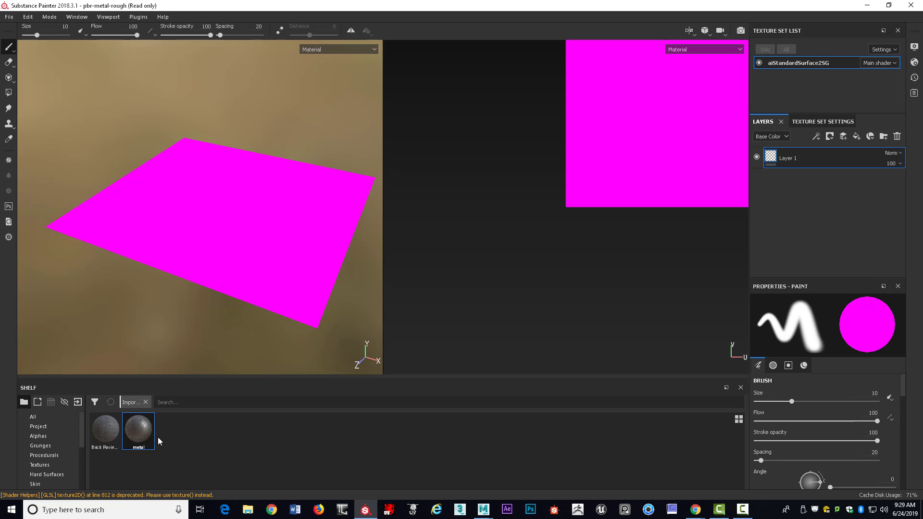
pyautogui.moveTo(113, 432)
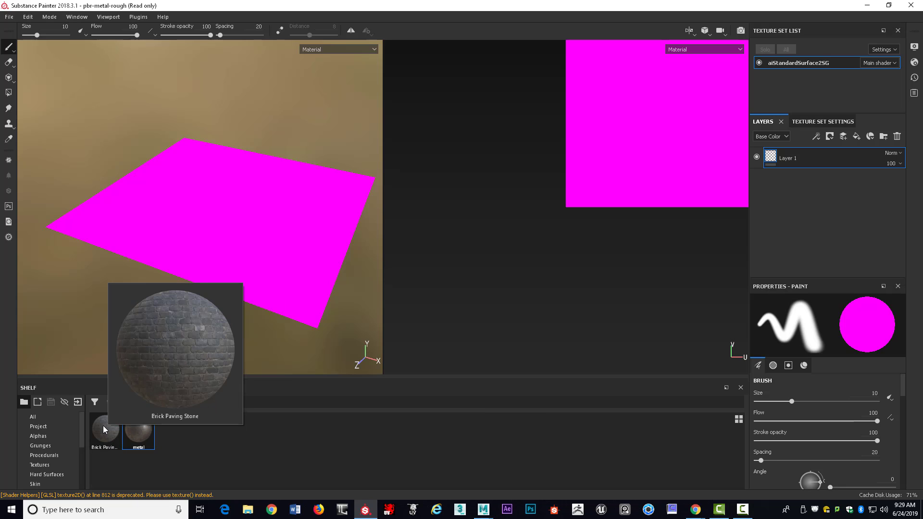
# Step: Add the imported Brick Paving Stone material to the layer stack as a fill layer above Layer 1
pyautogui.click(105, 430)
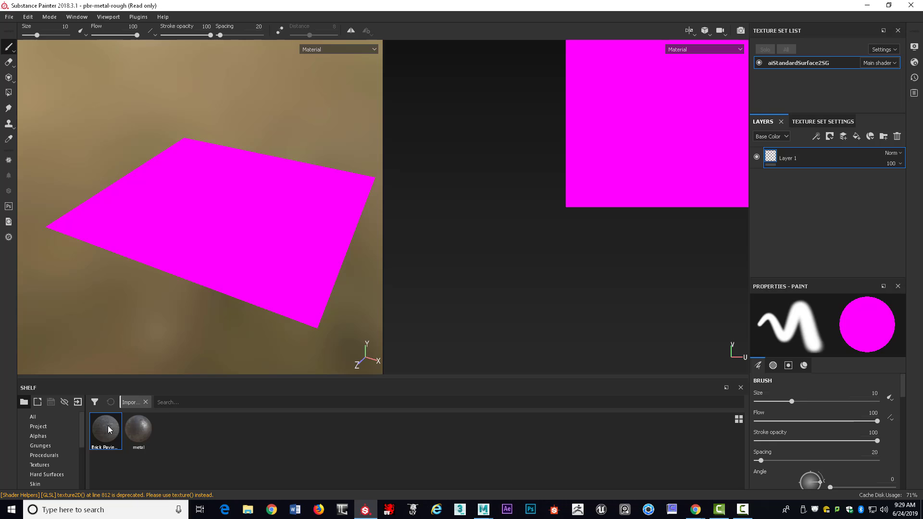
pyautogui.moveTo(108, 426); pyautogui.dragTo(835, 155)
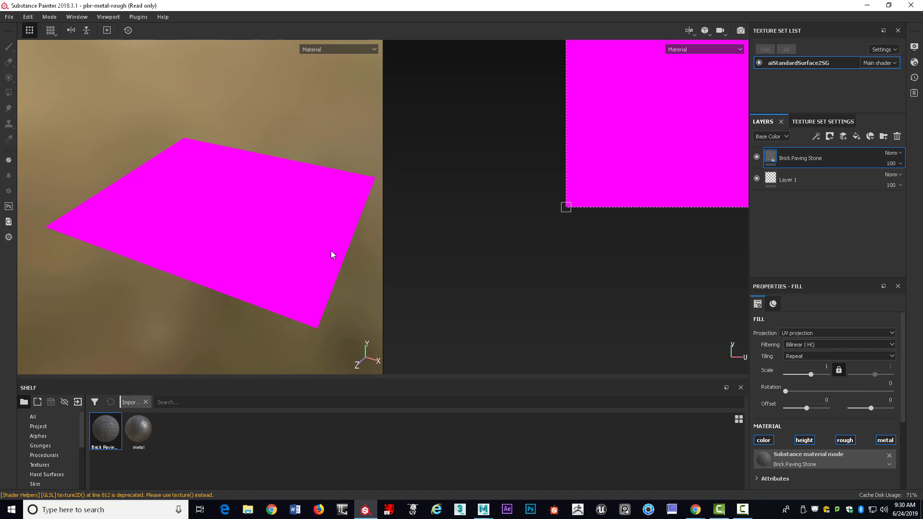
pyautogui.keyDown('alt'); pyautogui.moveTo(331, 251); pyautogui.dragTo(315, 170); pyautogui.keyUp('alt')
# Step: Switch the viewport display from Material to the Base Color channel to view the brick texture on the plane
pyautogui.click(373, 50)
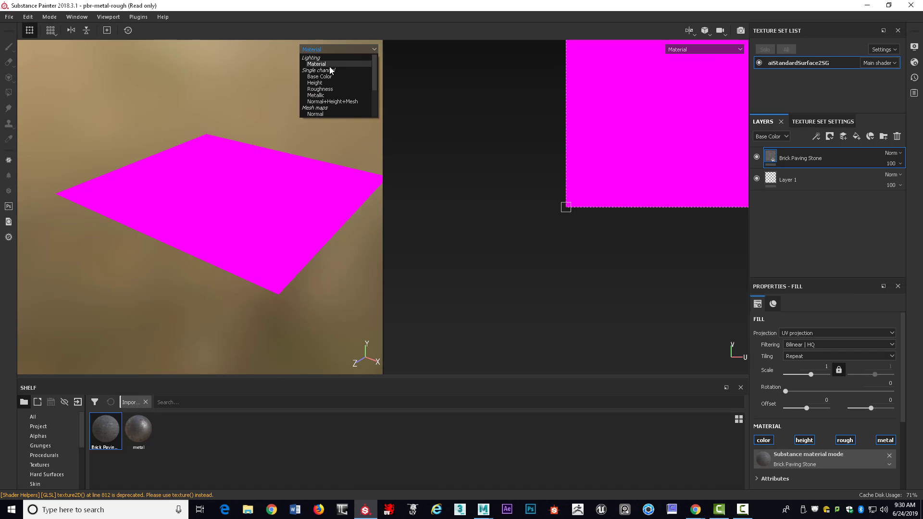
pyautogui.click(323, 64)
pyautogui.click(374, 49)
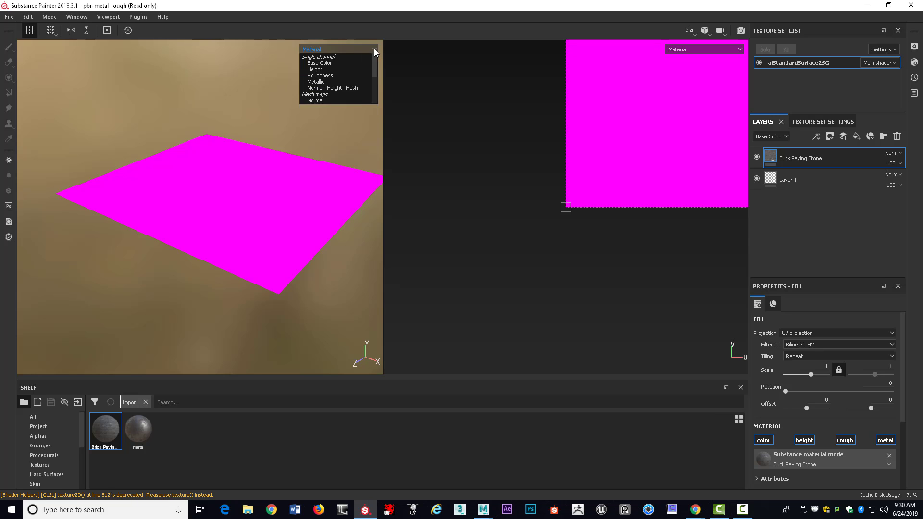
pyautogui.click(337, 68)
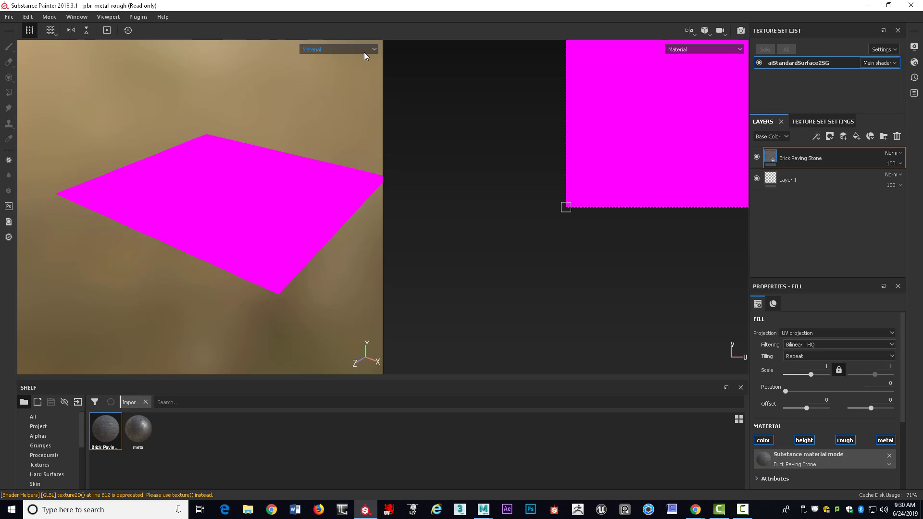
pyautogui.click(374, 49)
pyautogui.click(329, 76)
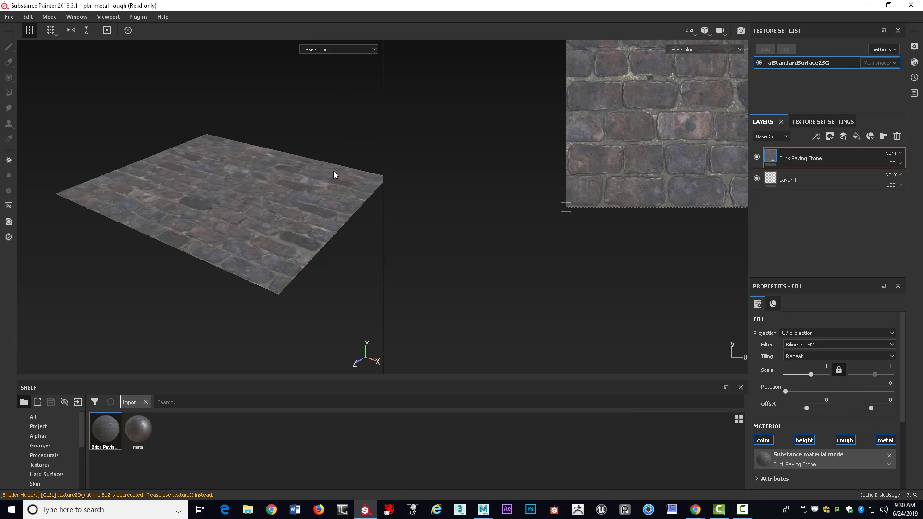
pyautogui.keyDown('alt'); pyautogui.moveTo(322, 166); pyautogui.dragTo(294, 139); pyautogui.keyUp('alt')
# Step: Inspect the brick material's Height, Roughness and Metallic channels one after another in the viewport
pyautogui.click(372, 49)
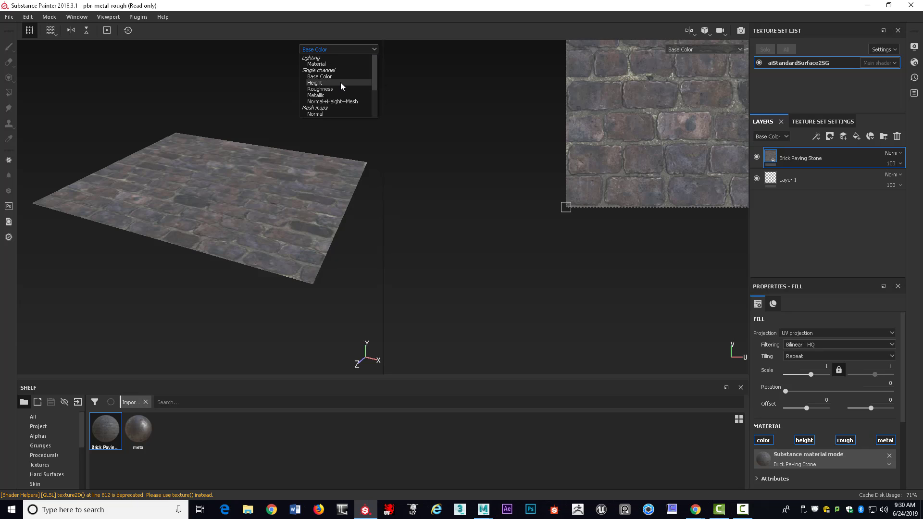
pyautogui.click(339, 82)
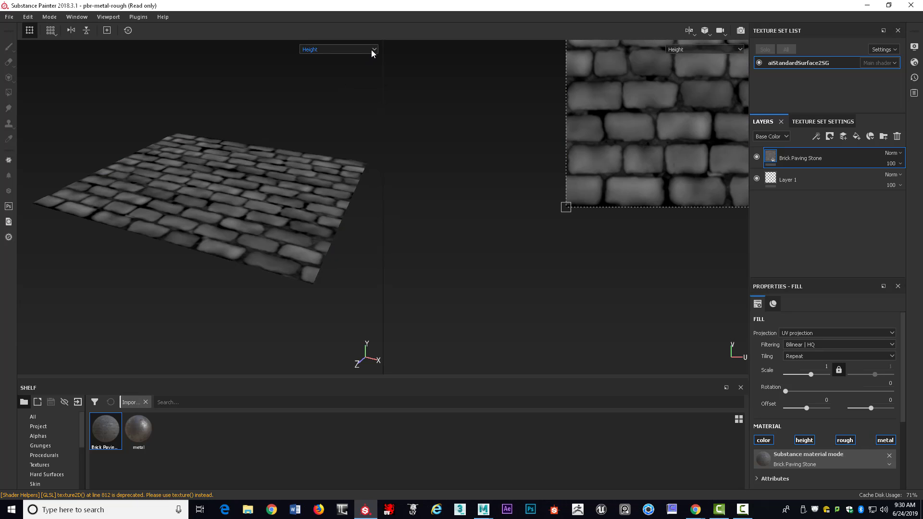
pyautogui.click(373, 48)
pyautogui.click(351, 87)
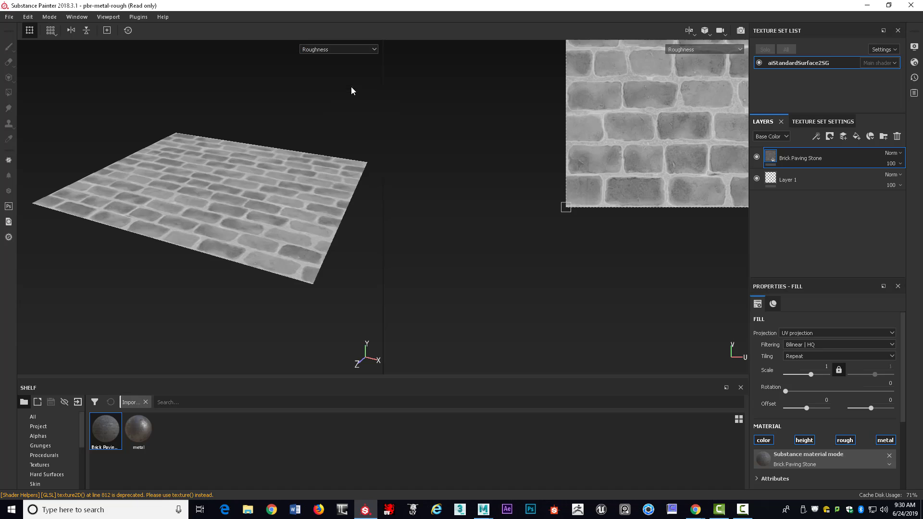
pyautogui.click(373, 49)
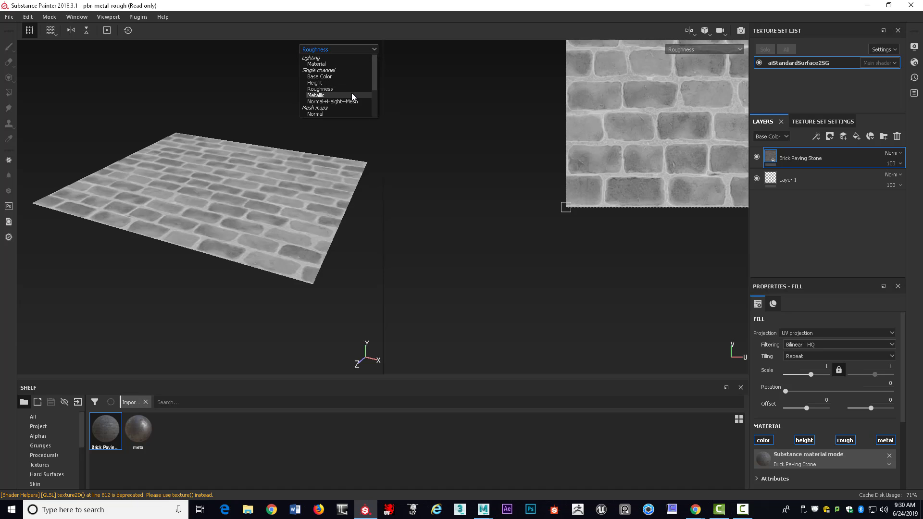
pyautogui.click(352, 95)
pyautogui.click(374, 49)
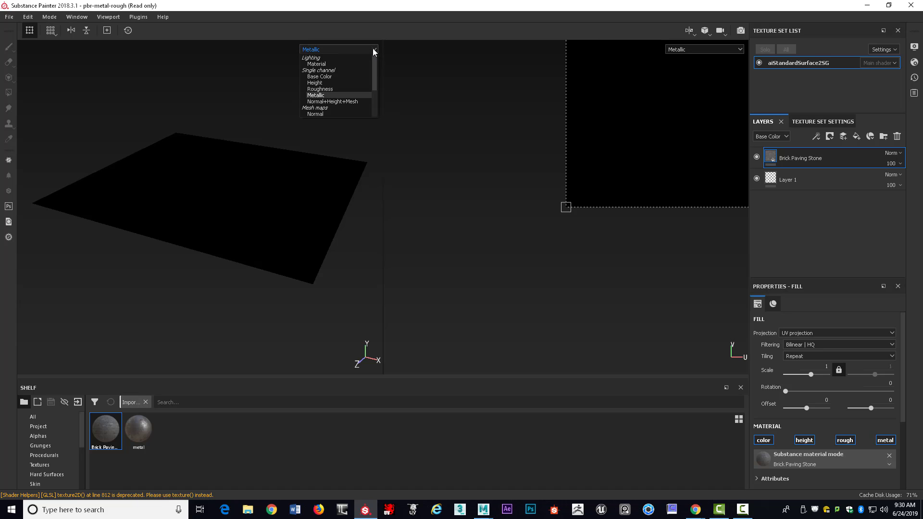
pyautogui.click(347, 95)
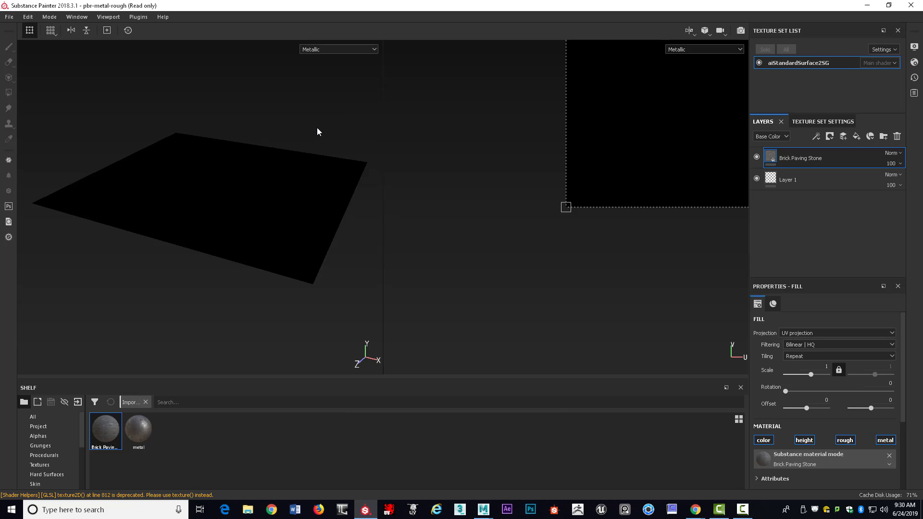
pyautogui.keyDown('alt'); pyautogui.moveTo(316, 127); pyautogui.dragTo(303, 132); pyautogui.keyUp('alt')
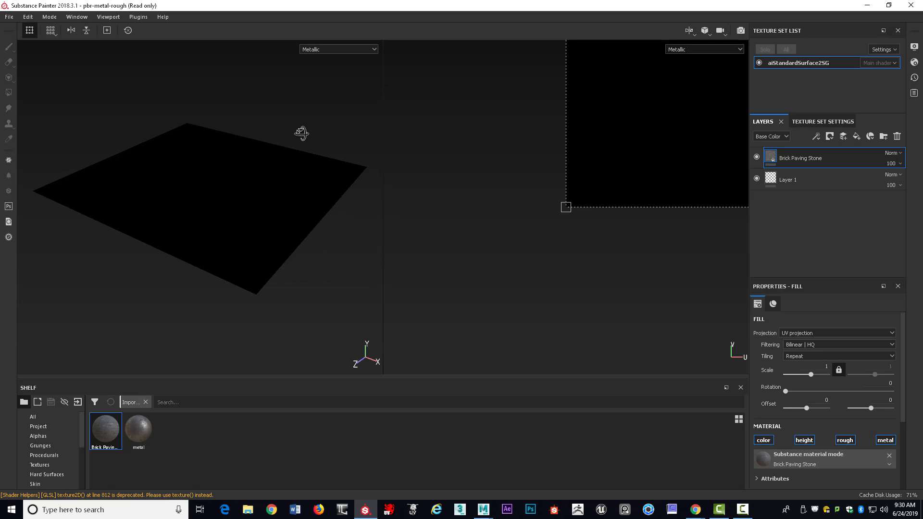
# Step: Compare the Base Color and Material displays of the plane, ending on Base Color
pyautogui.click(374, 49)
pyautogui.click(341, 71)
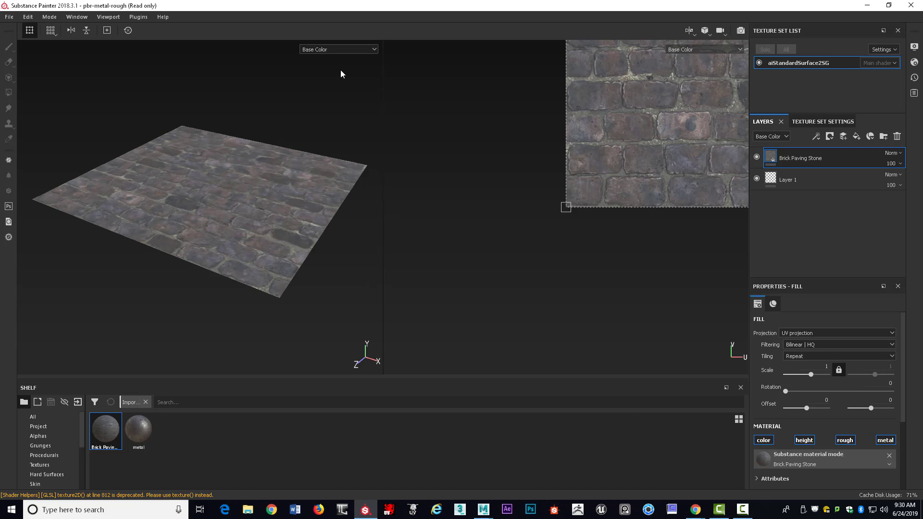
pyautogui.click(373, 49)
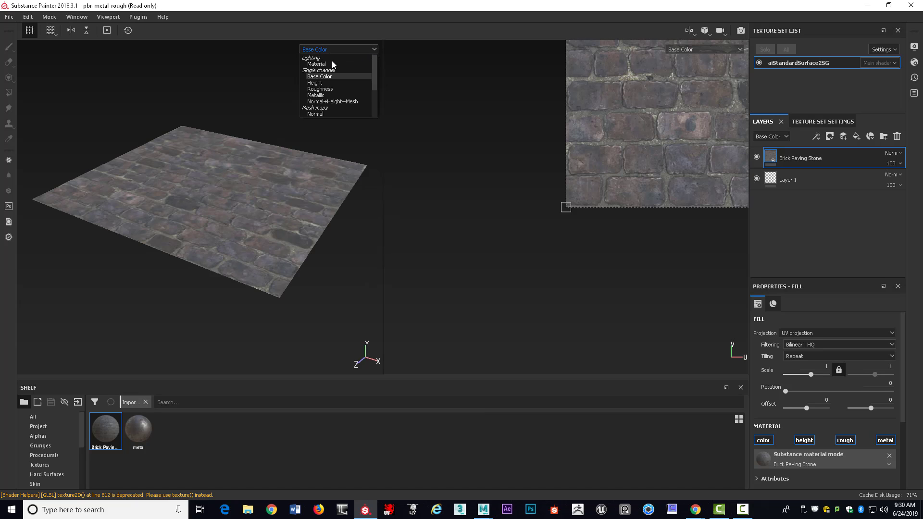
pyautogui.click(328, 60)
pyautogui.click(372, 48)
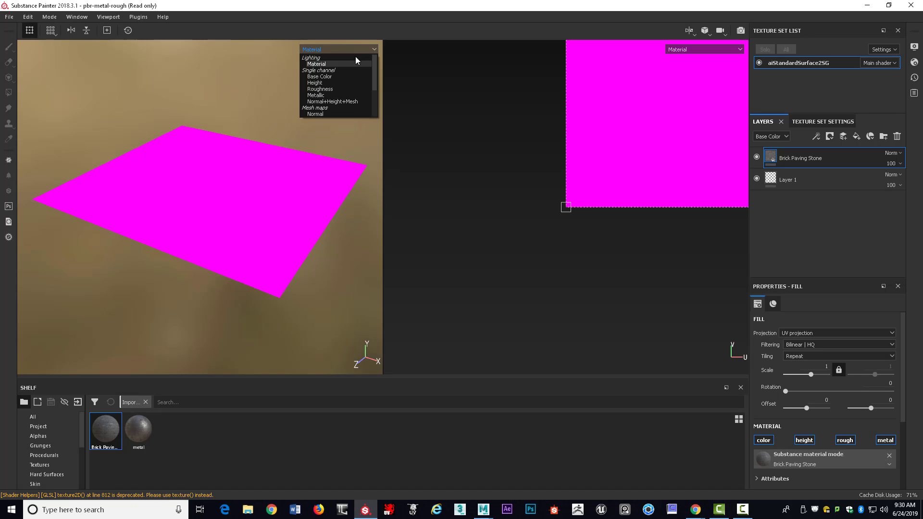
pyautogui.click(340, 65)
pyautogui.click(365, 49)
pyautogui.click(353, 76)
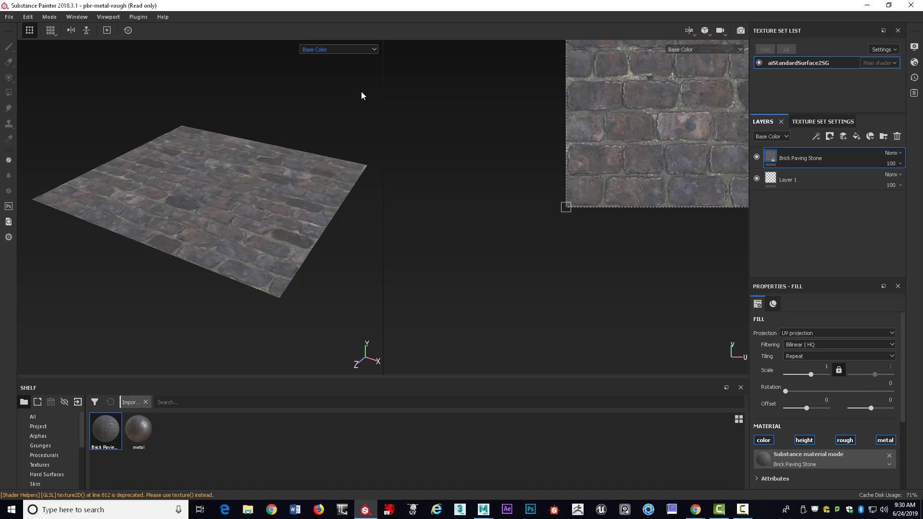
# Step: Set the UV scale of the Brick Paving Stone fill to 2
pyautogui.keyDown('alt'); pyautogui.moveTo(335, 124); pyautogui.dragTo(319, 155); pyautogui.keyUp('alt')
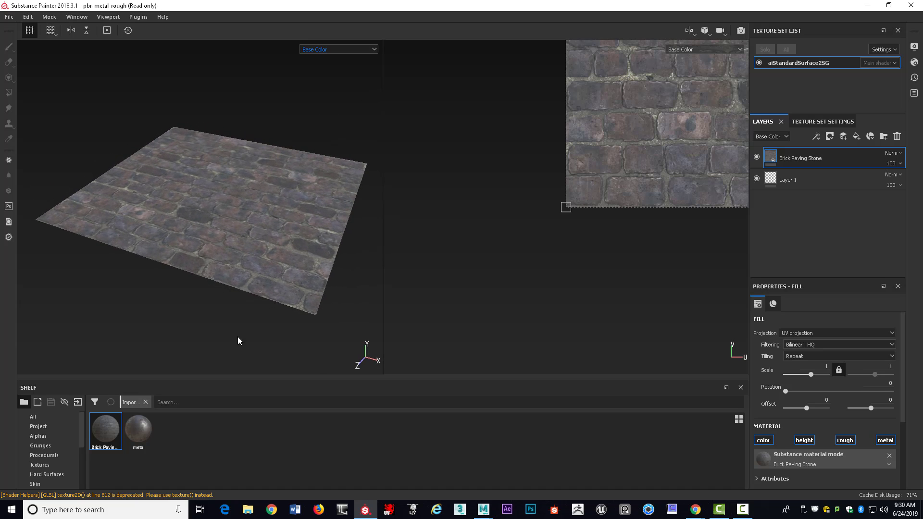
pyautogui.scroll(2, 301, 176)
pyautogui.scroll(-3, 300, 176)
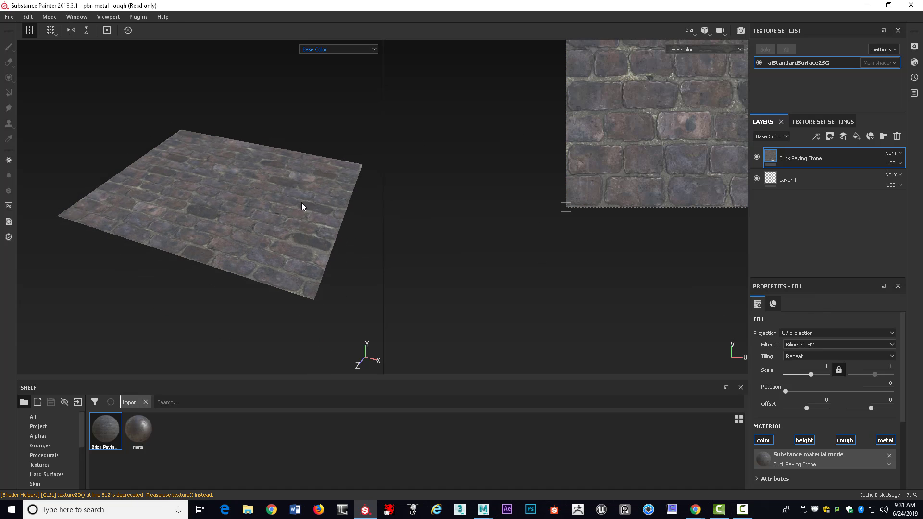
pyautogui.scroll(1, 301, 207)
pyautogui.scroll(-1, 301, 207)
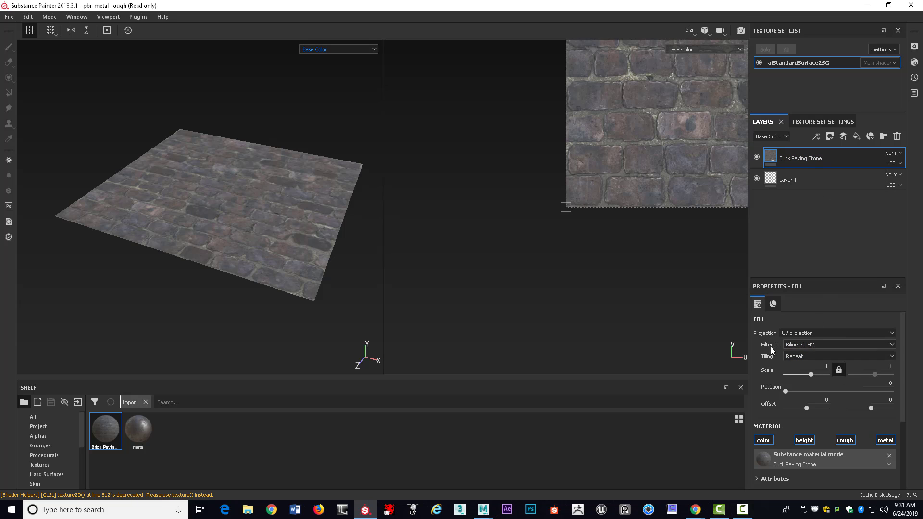
pyautogui.moveTo(808, 376); pyautogui.dragTo(812, 373)
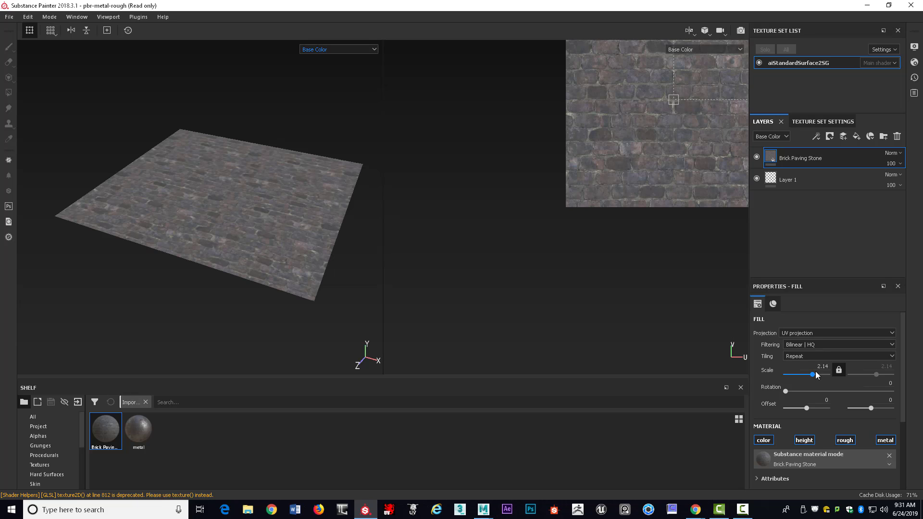
pyautogui.write('2')
pyautogui.press('Return')
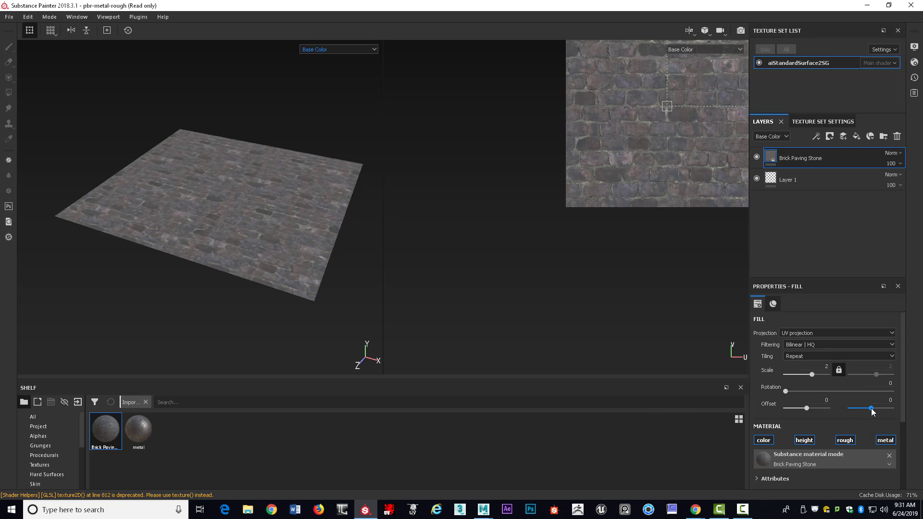
# Step: Expand the Brick Paving Stone material's attributes and review them along with the fill properties
pyautogui.scroll(-3, 872, 408)
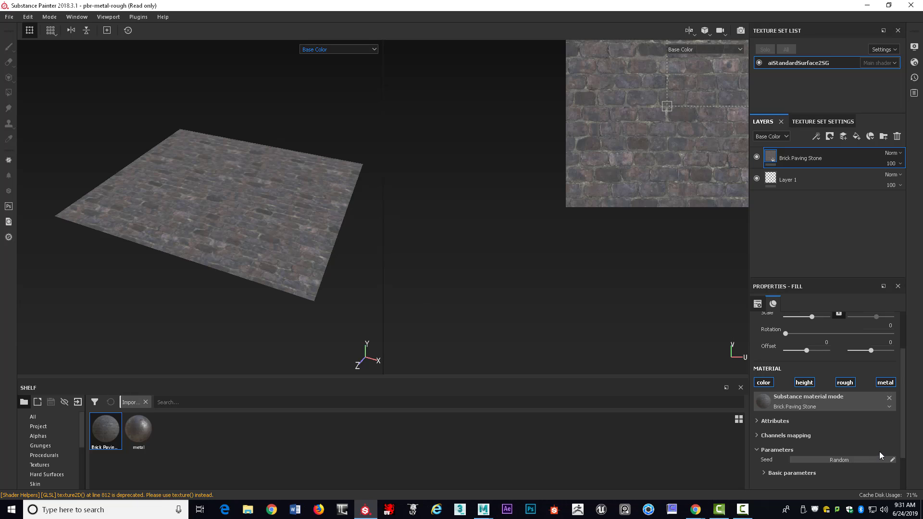
pyautogui.scroll(-2, 902, 428)
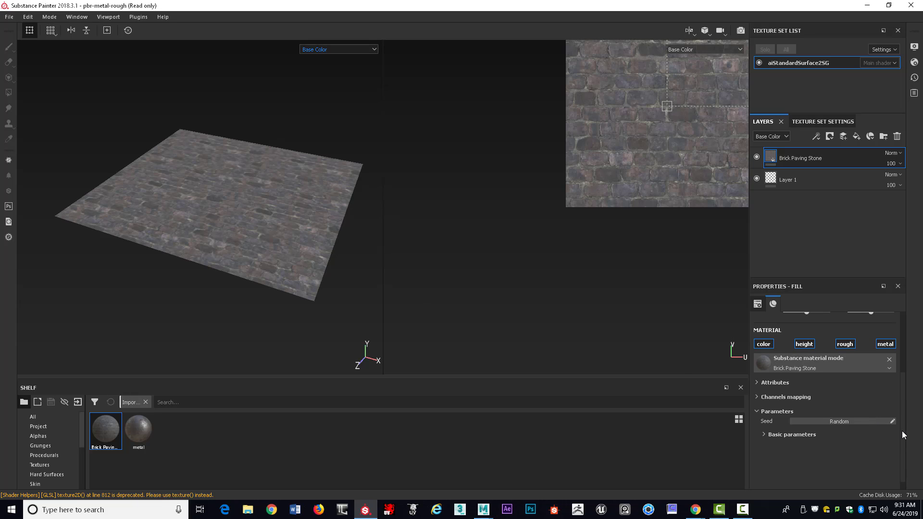
pyautogui.scroll(2, 902, 429)
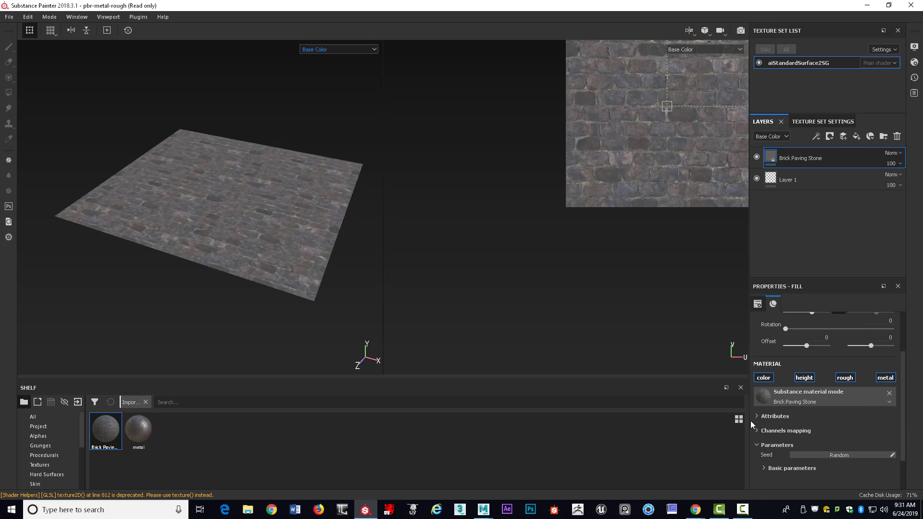
pyautogui.click(757, 417)
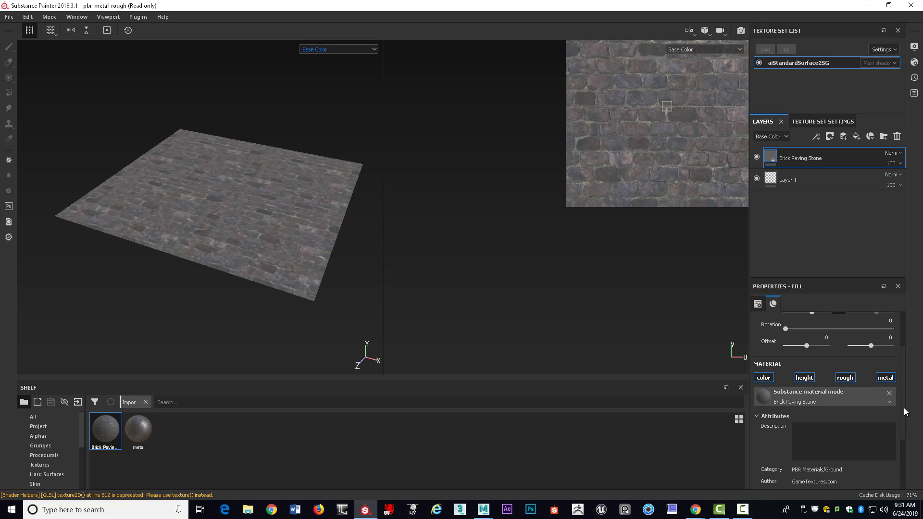
pyautogui.scroll(-5, 904, 407)
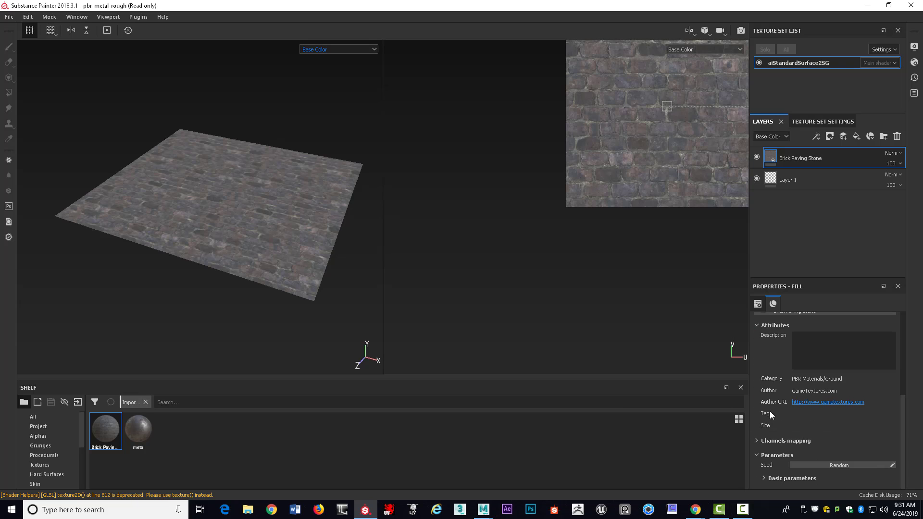
pyautogui.click(764, 304)
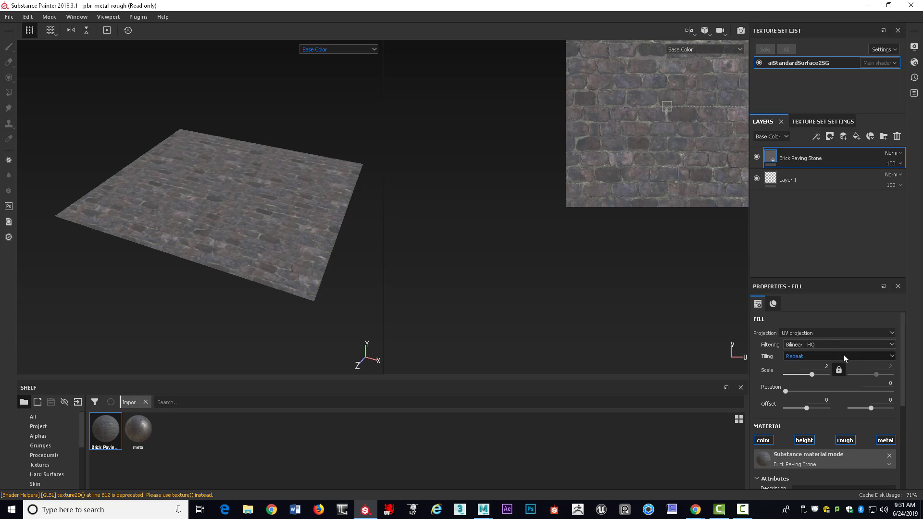
pyautogui.click(773, 303)
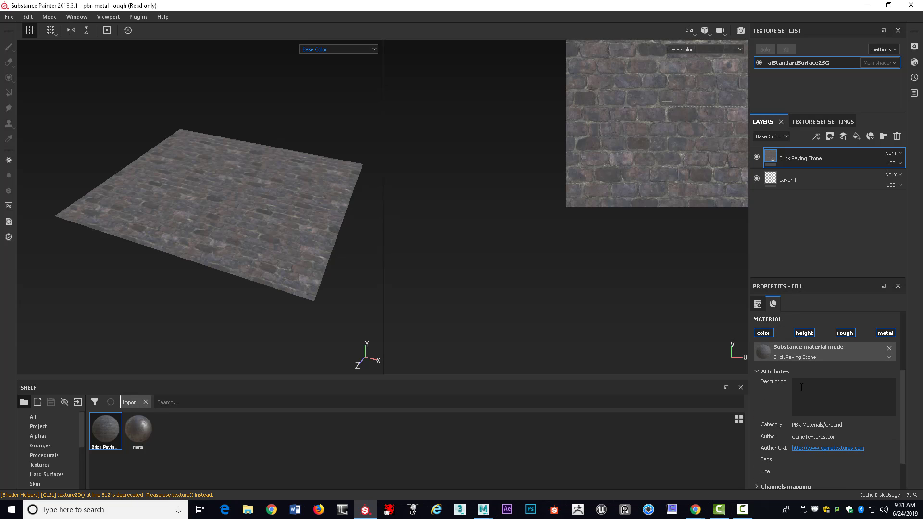
pyautogui.scroll(-2, 802, 441)
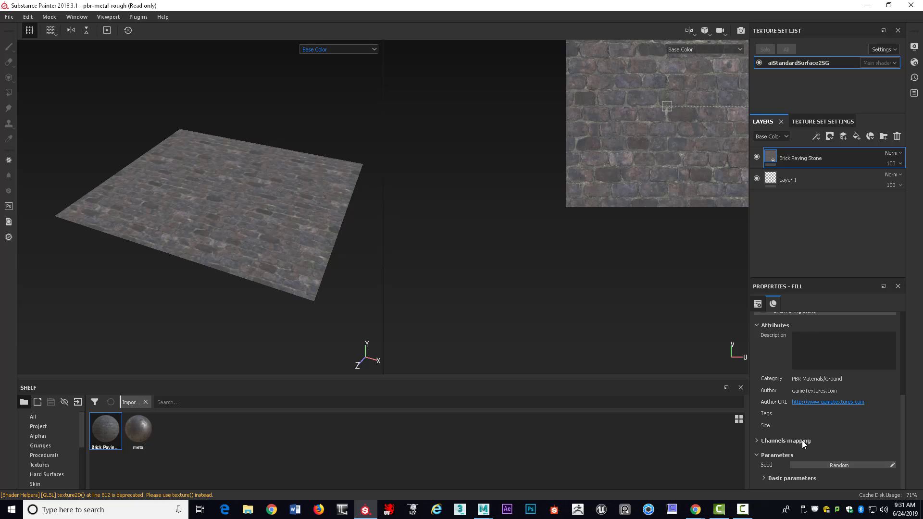
# Step: Expand the material's basic parameters and review the normal format, normal intensity, height range and height level settings
pyautogui.click(763, 477)
pyautogui.scroll(-3, 830, 452)
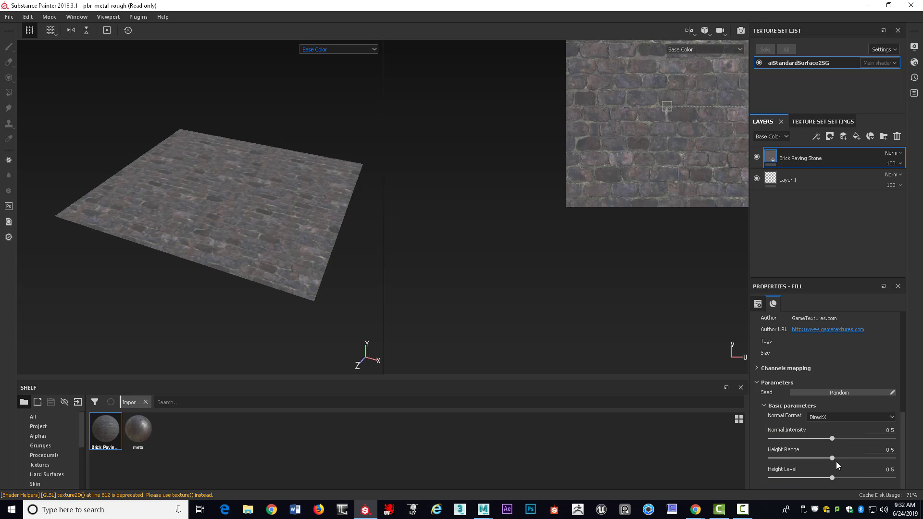
pyautogui.scroll(3, 884, 420)
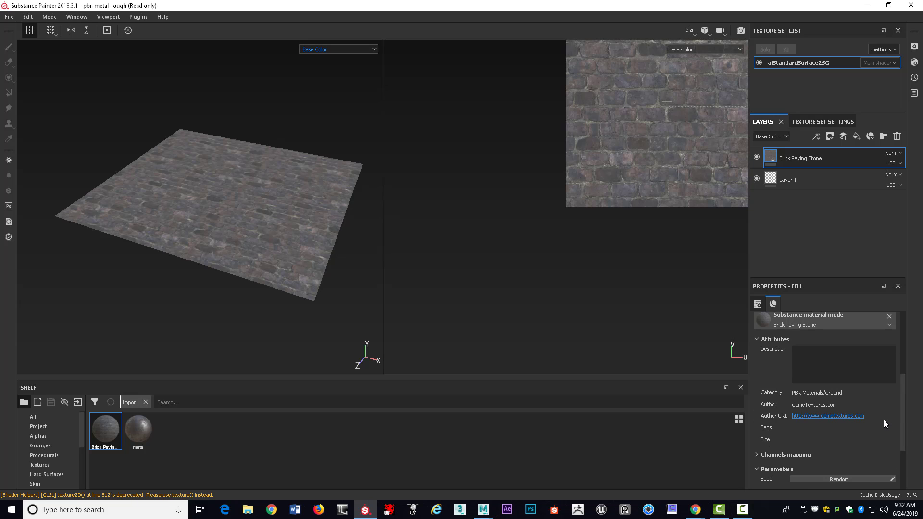
pyautogui.scroll(-2, 883, 420)
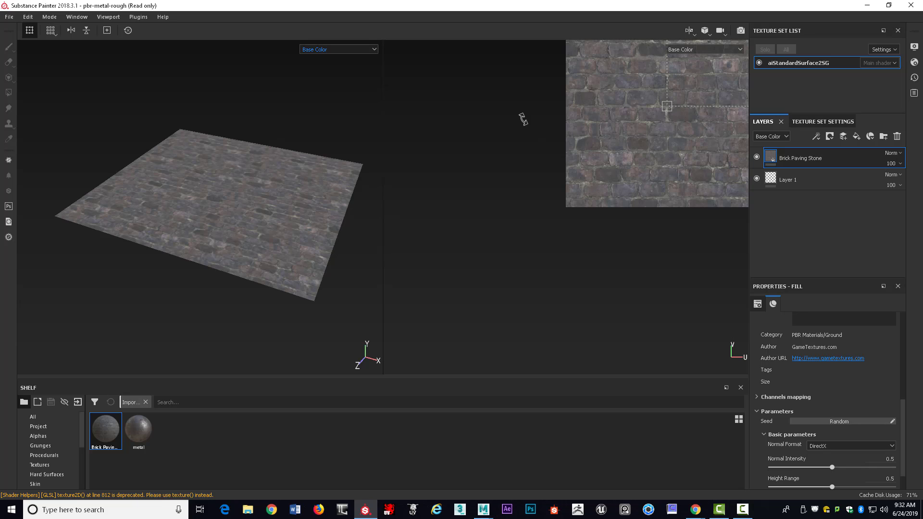
pyautogui.scroll(-1, 803, 386)
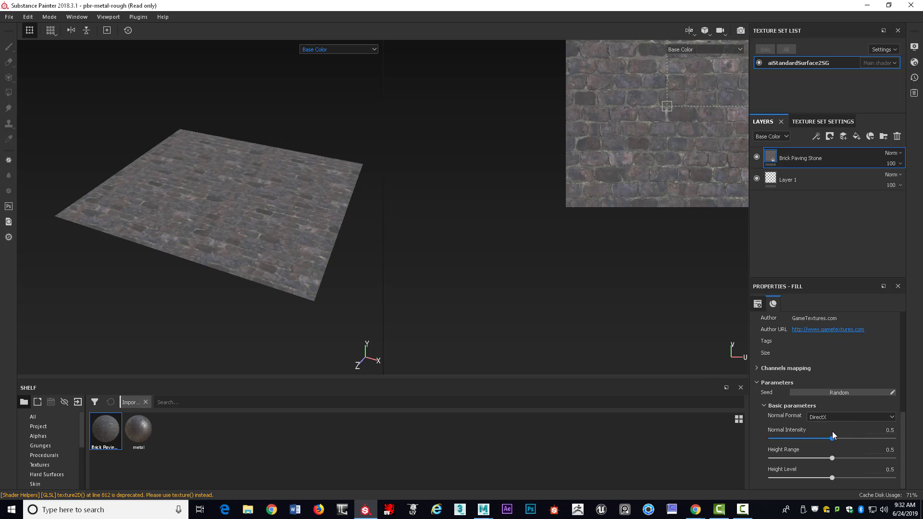
pyautogui.scroll(3, 857, 451)
pyautogui.scroll(5, 858, 448)
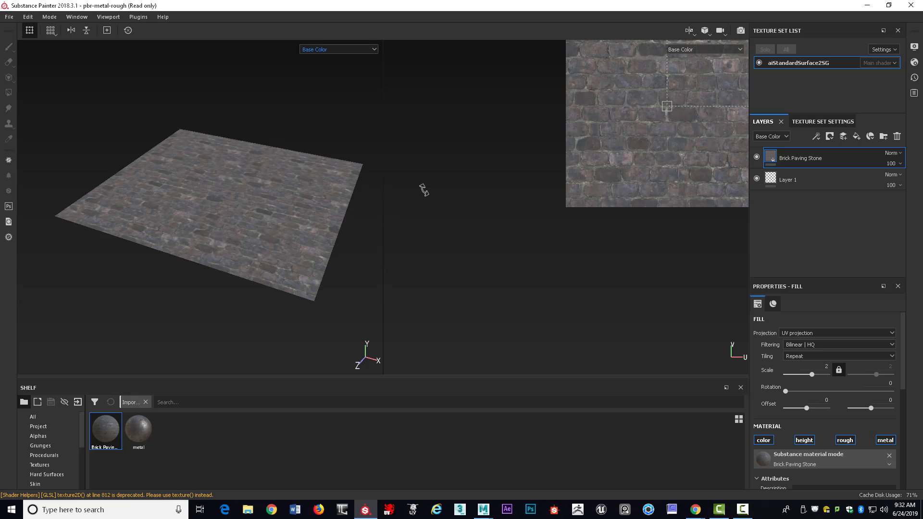
pyautogui.click(10, 17)
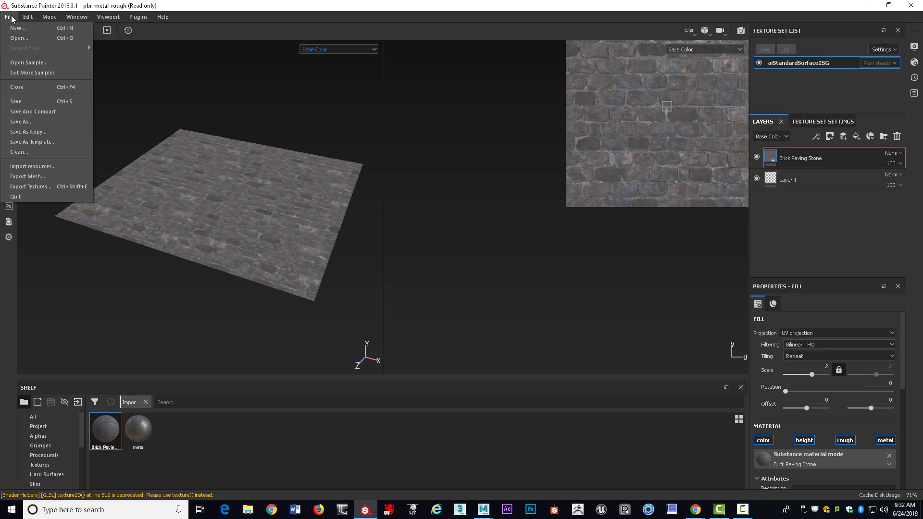
pyautogui.moveTo(28, 17)
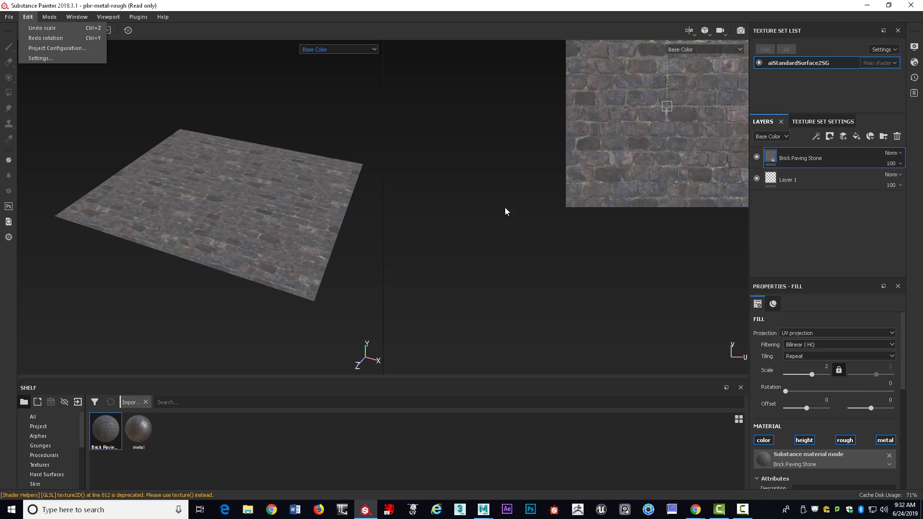
pyautogui.keyDown('alt'); pyautogui.moveTo(637, 246); pyautogui.dragTo(455, 358, button='middle'); pyautogui.keyUp('alt')
pyautogui.scroll(2, 634, 294)
pyautogui.scroll(-3, 632, 293)
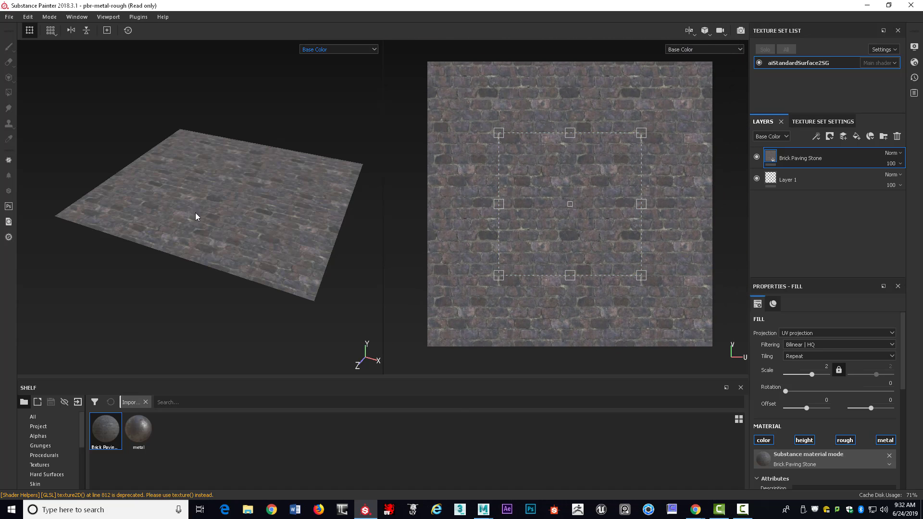
# Step: Open the texture export settings for the brick-paved plane and reposition the export dialog over the viewports
pyautogui.click(11, 18)
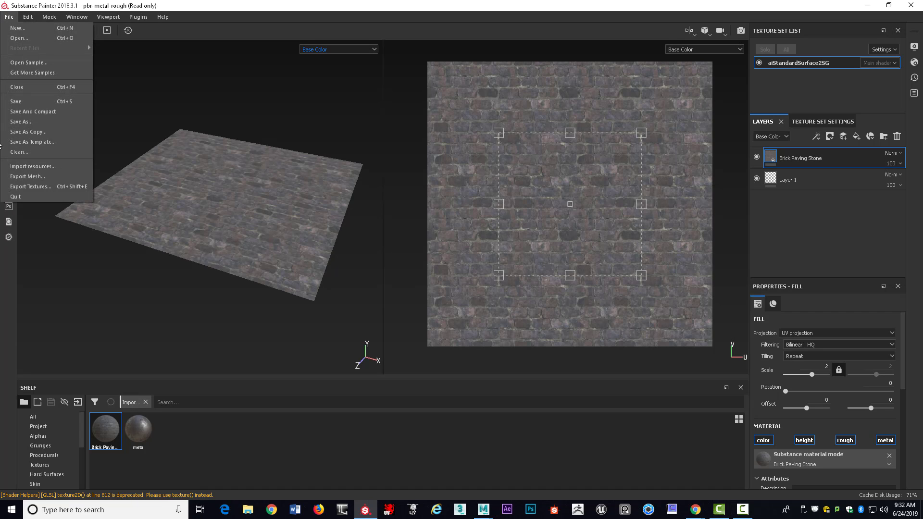
pyautogui.click(41, 186)
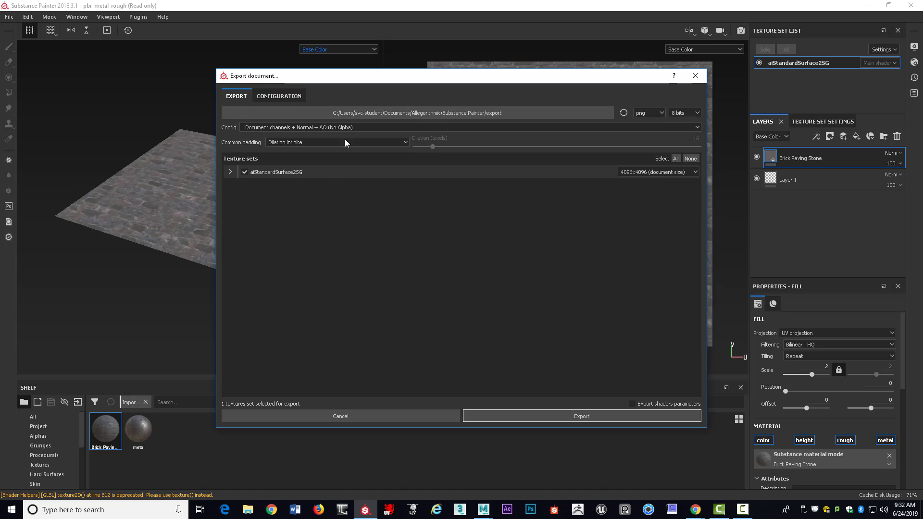
pyautogui.moveTo(419, 83); pyautogui.dragTo(358, 59)
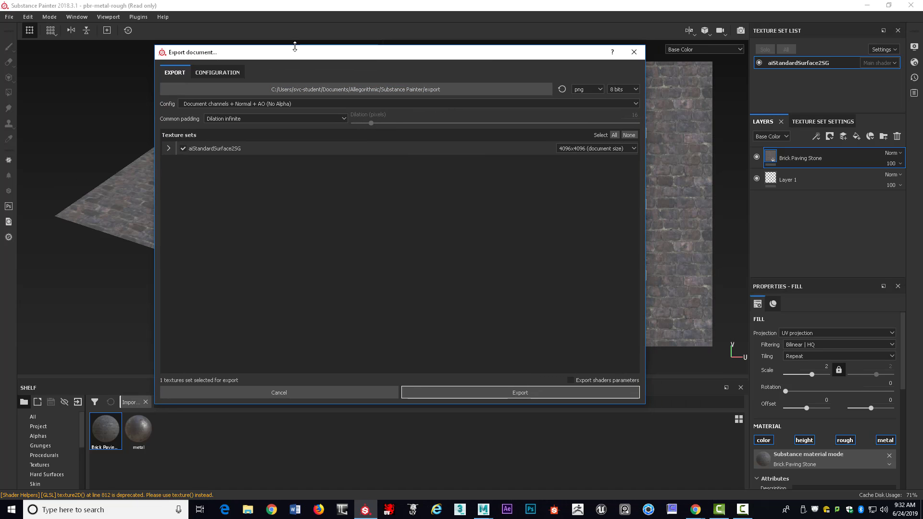
pyautogui.moveTo(292, 53); pyautogui.dragTo(272, 47)
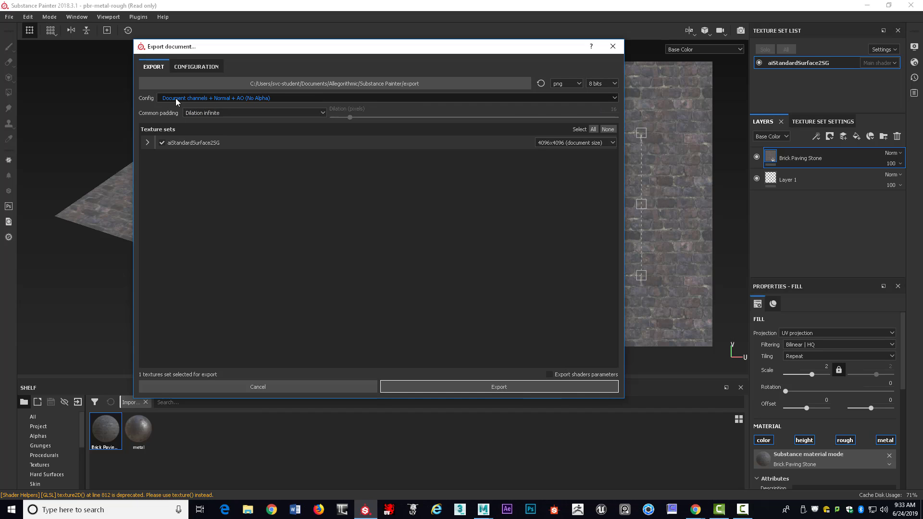
# Step: Review the available export configuration presets, including the document channels, Arnold, PBR, Unity, Unreal Engine and Vray options
pyautogui.click(614, 99)
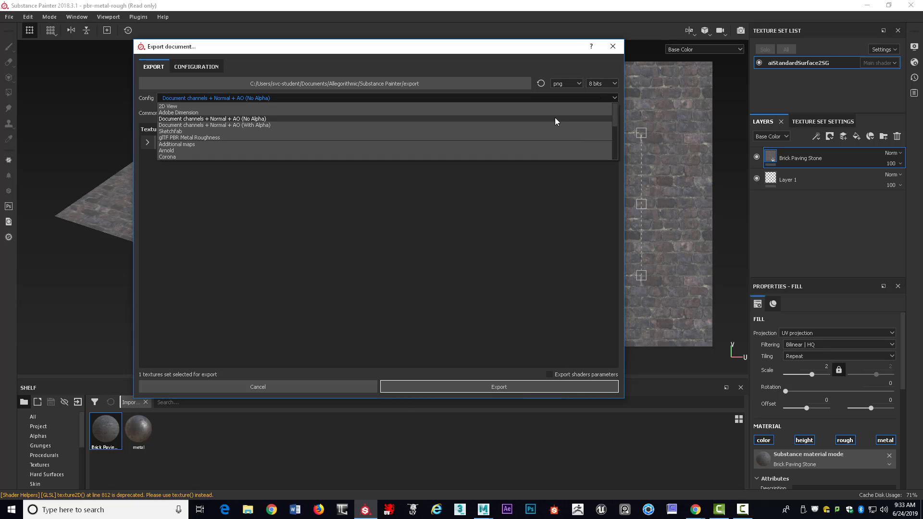
pyautogui.click(210, 208)
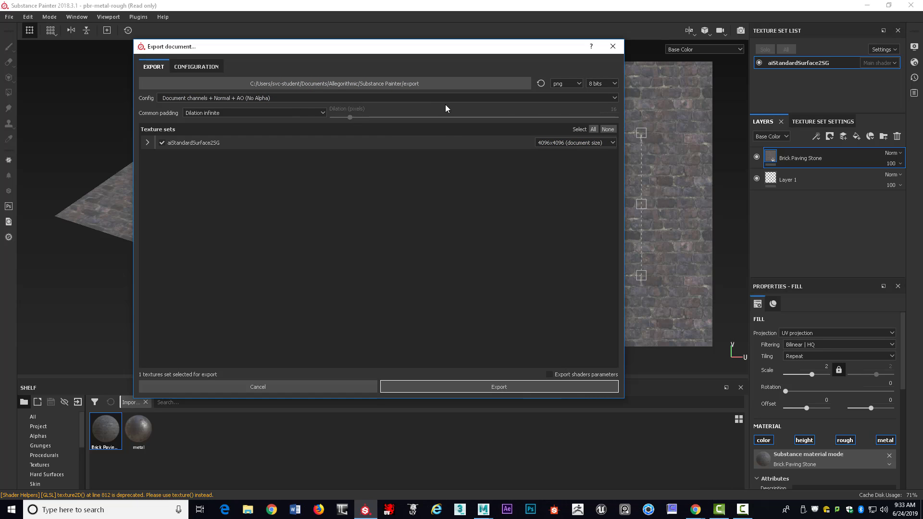
pyautogui.click(610, 97)
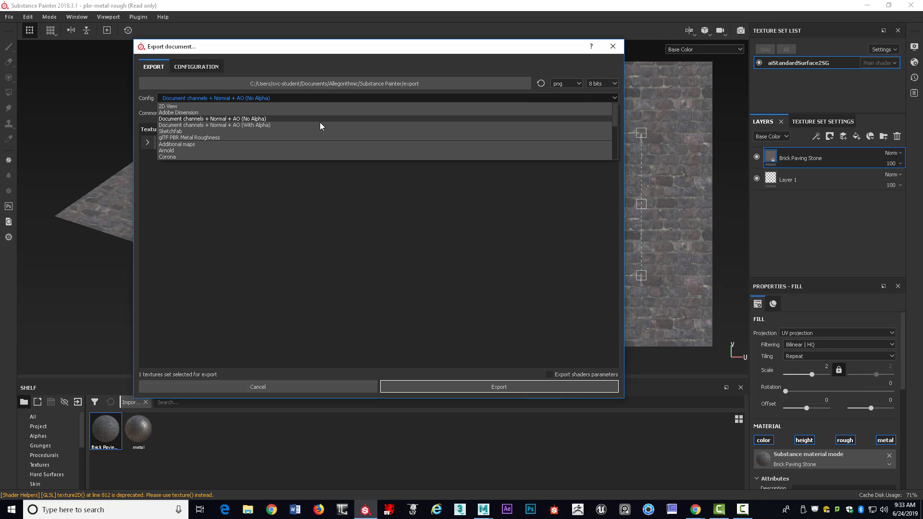
pyautogui.scroll(-3, 261, 143)
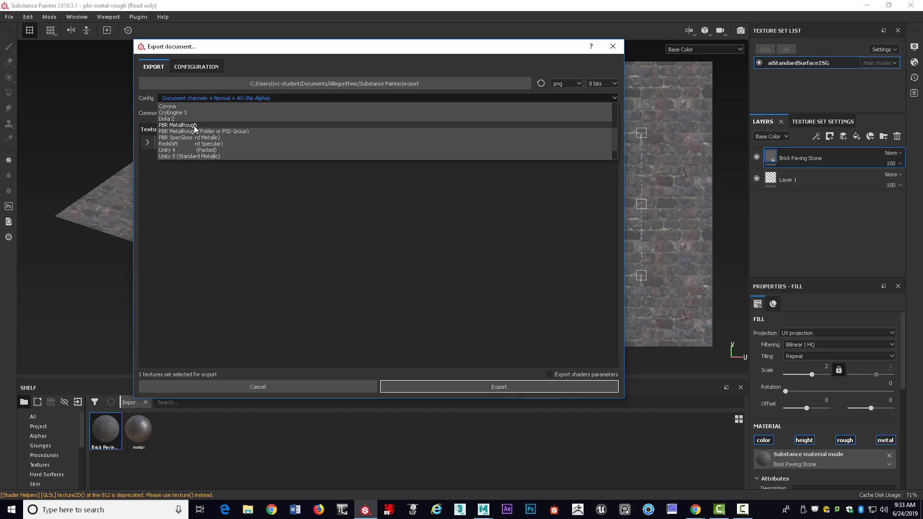
pyautogui.scroll(3, 194, 127)
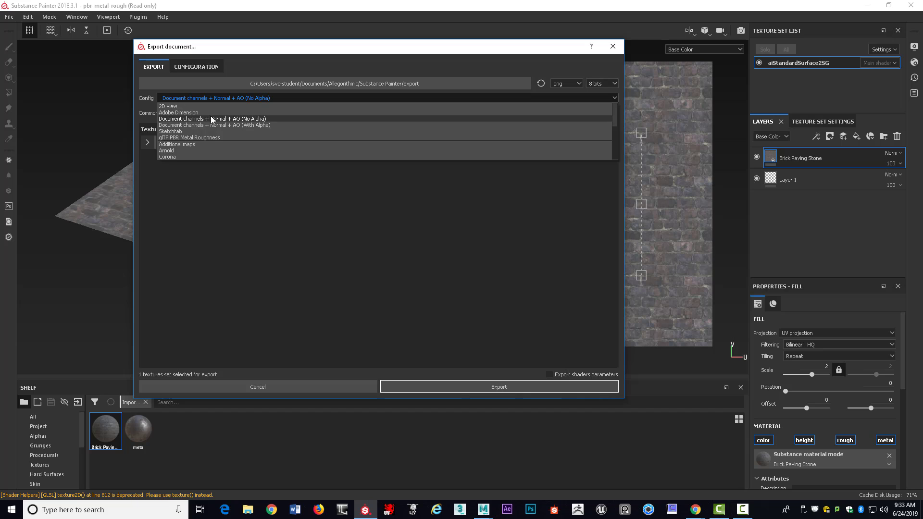
pyautogui.scroll(-5, 210, 119)
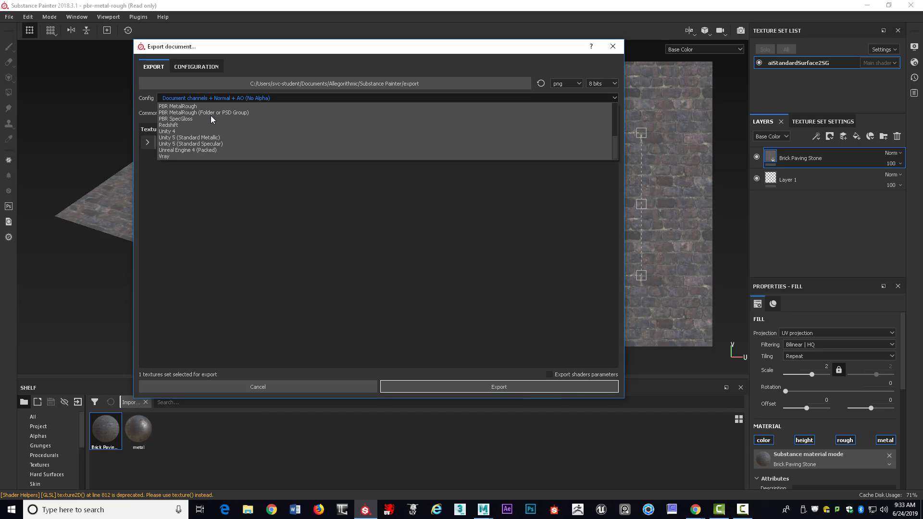